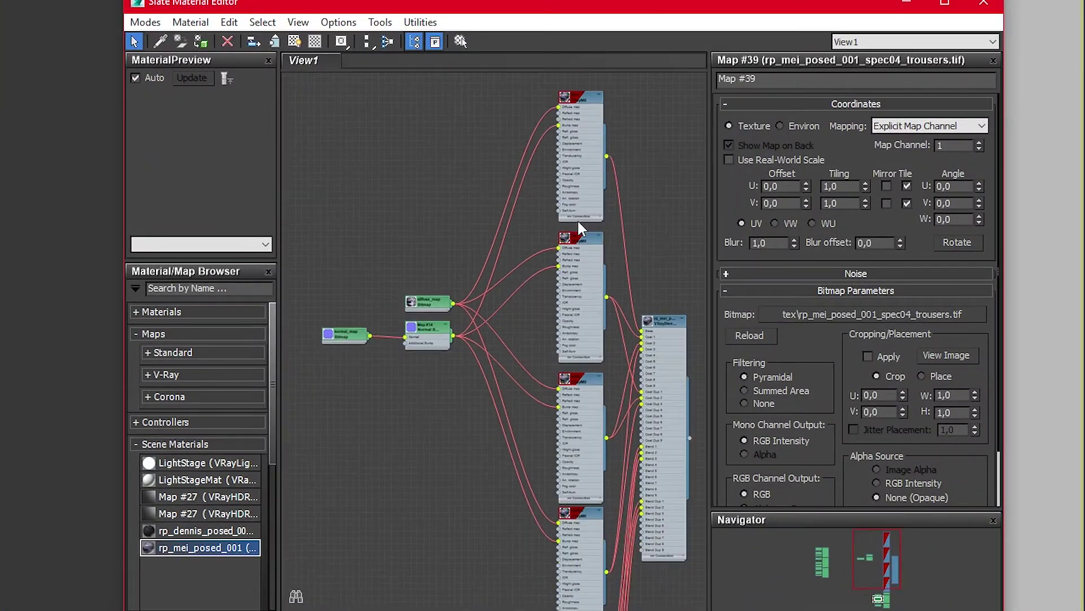
# Examine the rp_mei_posed_001 node tree, inspecting the diffuse_map bitmap and the shirt, trousers and shoes mask bitmaps feeding the composites.
pyautogui.doubleClick(580, 94)
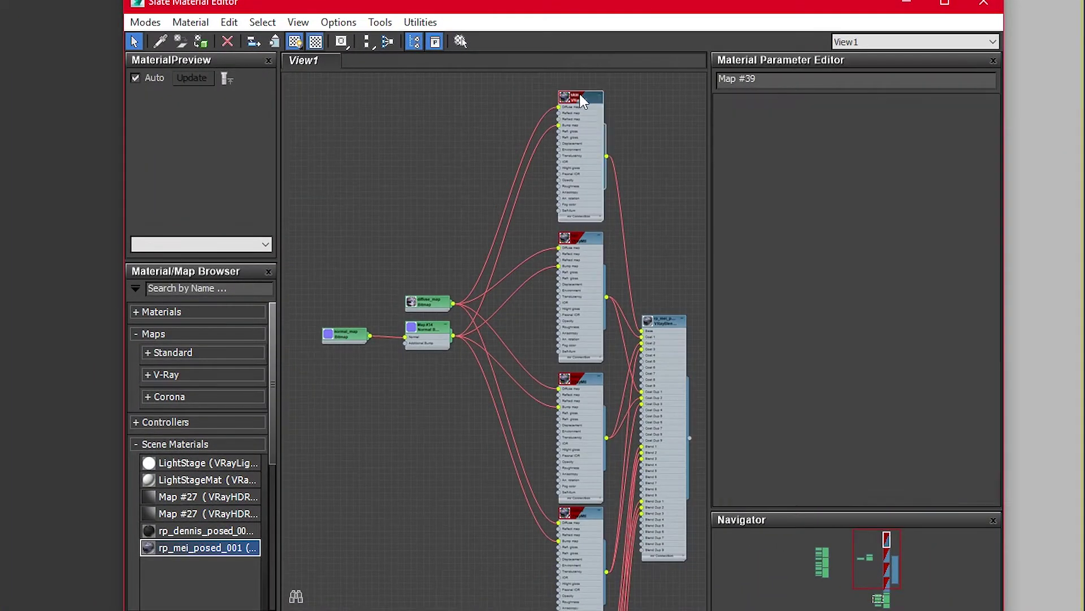
pyautogui.doubleClick(430, 303)
pyautogui.moveTo(434, 317); pyautogui.dragTo(450, 195, button='middle')
pyautogui.scroll(2, 481, 341)
pyautogui.moveTo(481, 340); pyautogui.dragTo(398, 11, button='middle')
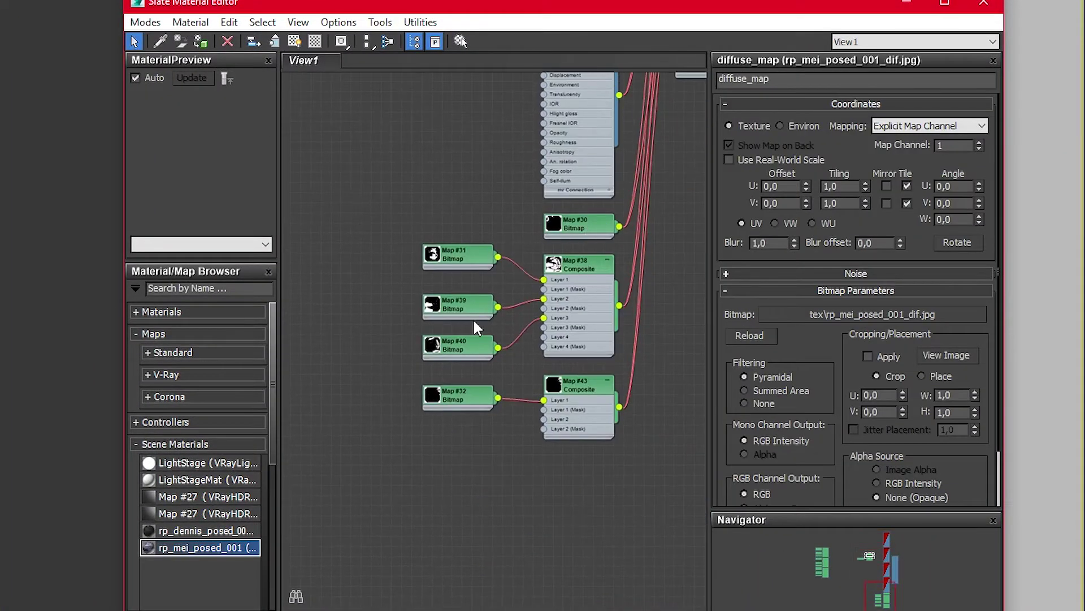
pyautogui.doubleClick(598, 230)
pyautogui.doubleClick(465, 267)
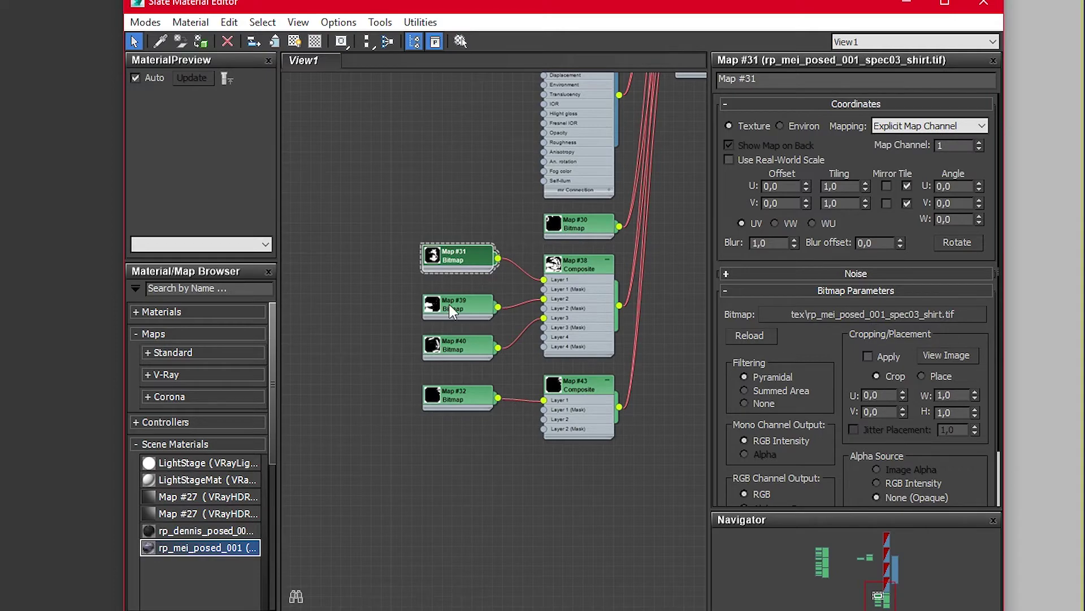
pyautogui.doubleClick(454, 306)
pyautogui.doubleClick(455, 346)
pyautogui.doubleClick(455, 394)
pyautogui.moveTo(479, 205); pyautogui.dragTo(539, 600, button='middle')
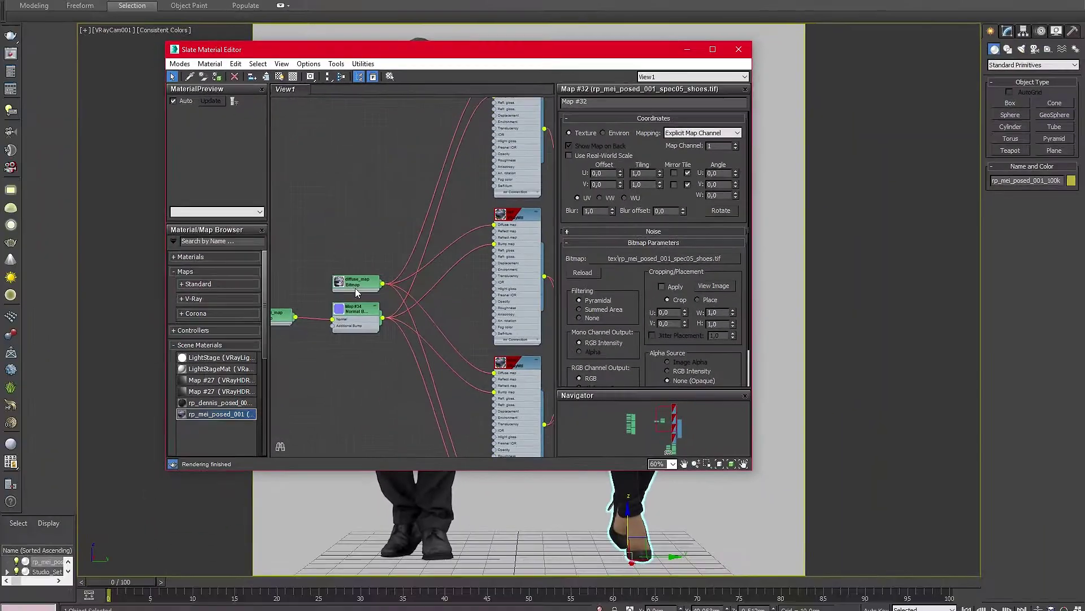
# Inspect the diffuse_map bitmap's parameters and trace its connections to the VRay sub-materials.
pyautogui.doubleClick(360, 286)
pyautogui.moveTo(362, 285); pyautogui.dragTo(337, 373, button='middle')
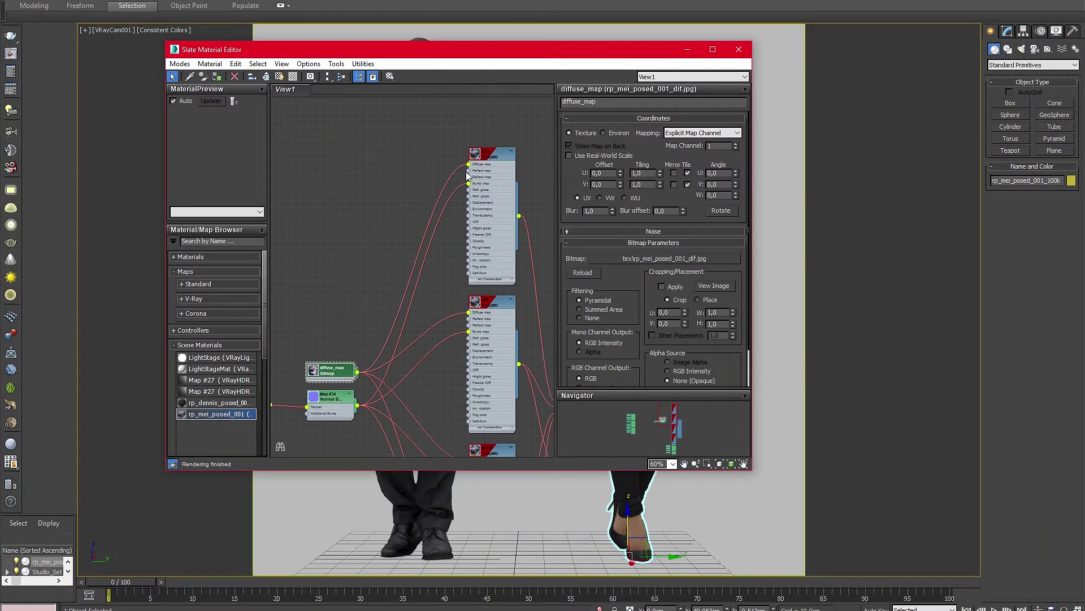
pyautogui.moveTo(479, 325); pyautogui.dragTo(446, 154, button='middle')
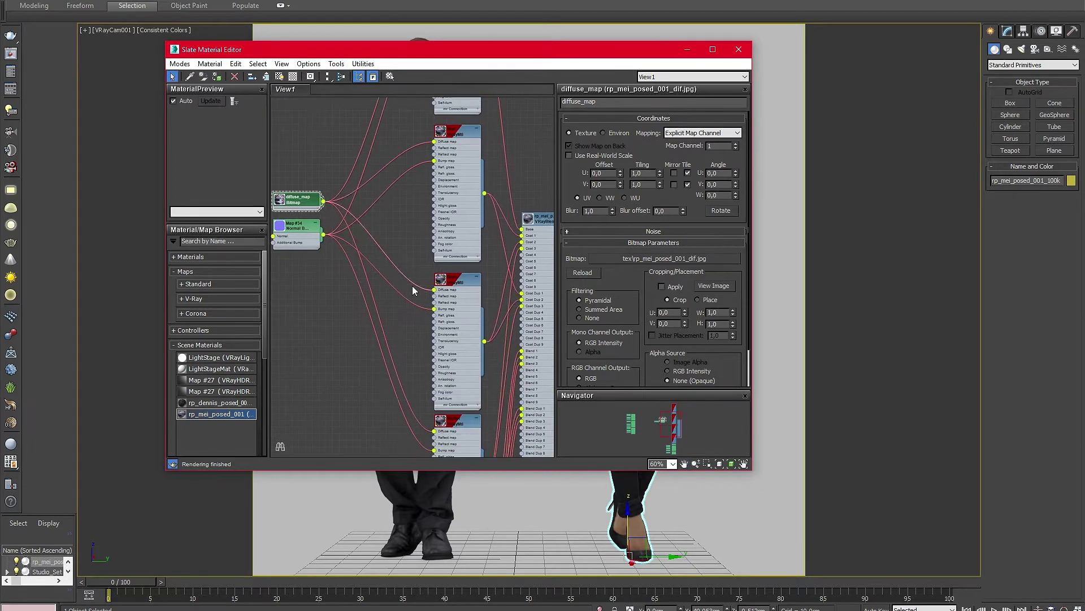
pyautogui.moveTo(434, 321); pyautogui.dragTo(448, 198, button='middle')
pyautogui.scroll(-1, 437, 253)
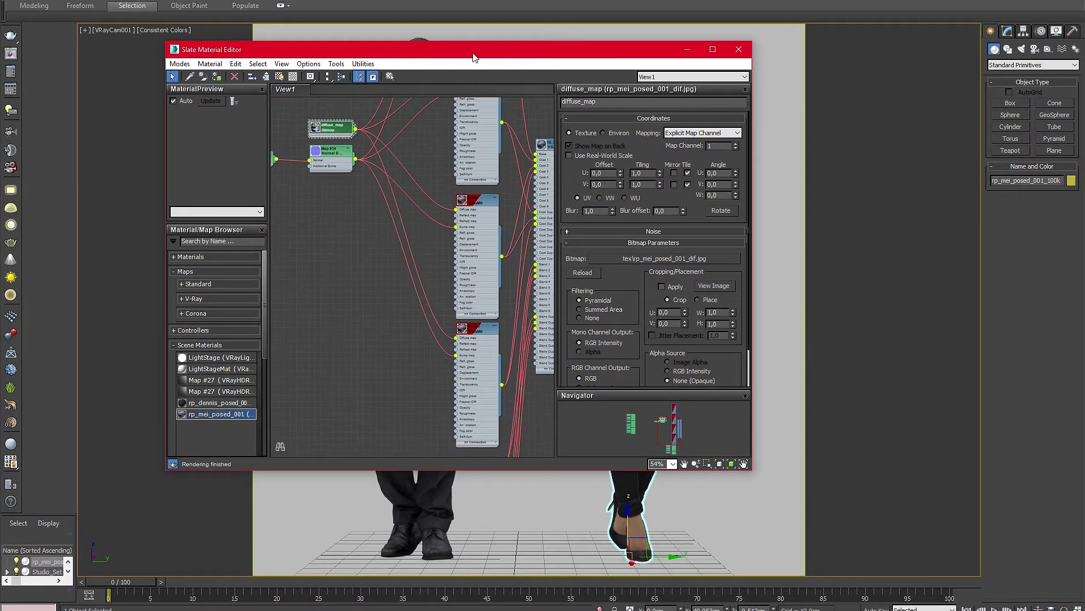
# Move the material editor off the figure, duplicate the diffuse_map bitmap node and add a Composite map beside the copy.
pyautogui.moveTo(490, 56); pyautogui.dragTo(59, 94)
pyautogui.rightClick(291, 151)
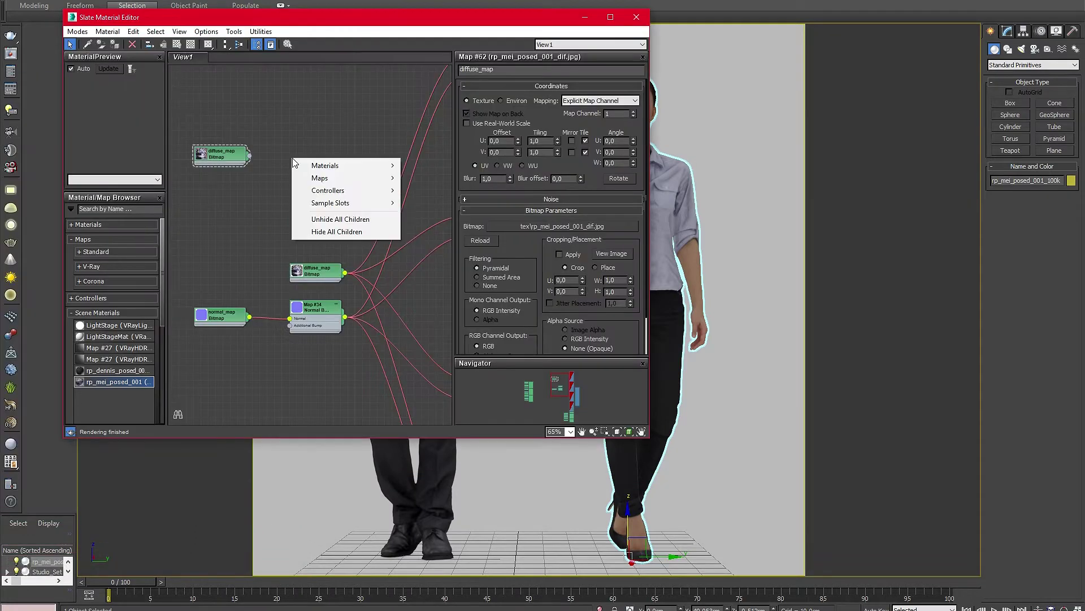
pyautogui.moveTo(314, 172)
pyautogui.moveTo(243, 175)
pyautogui.click(170, 229)
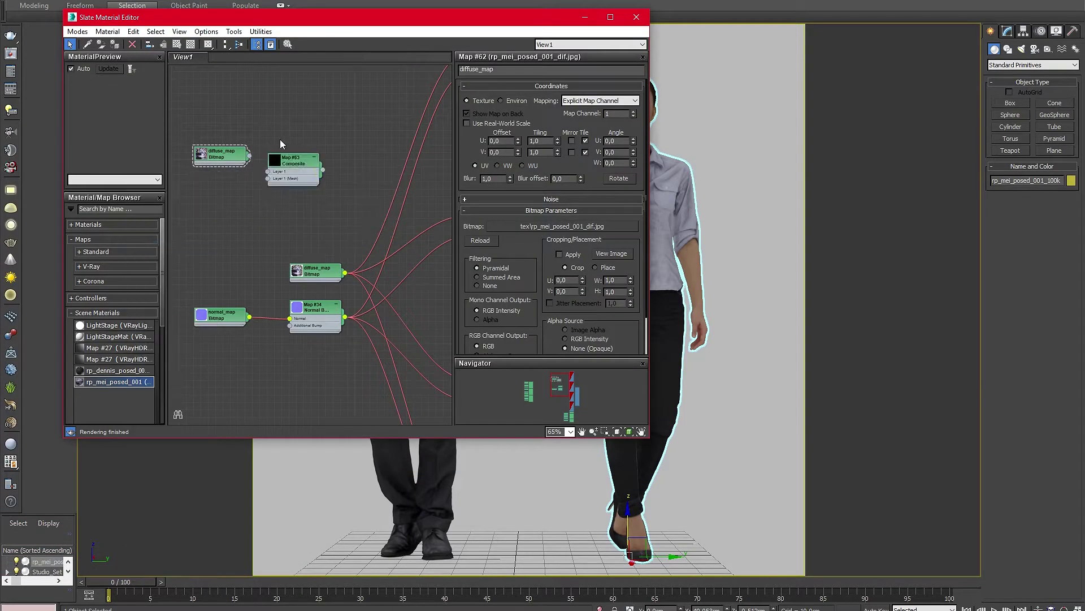
# Add a second layer to the new Composite map and rename the map shirt_comp.
pyautogui.doubleClick(295, 141)
pyautogui.moveTo(295, 141); pyautogui.dragTo(309, 149)
pyautogui.click(635, 98)
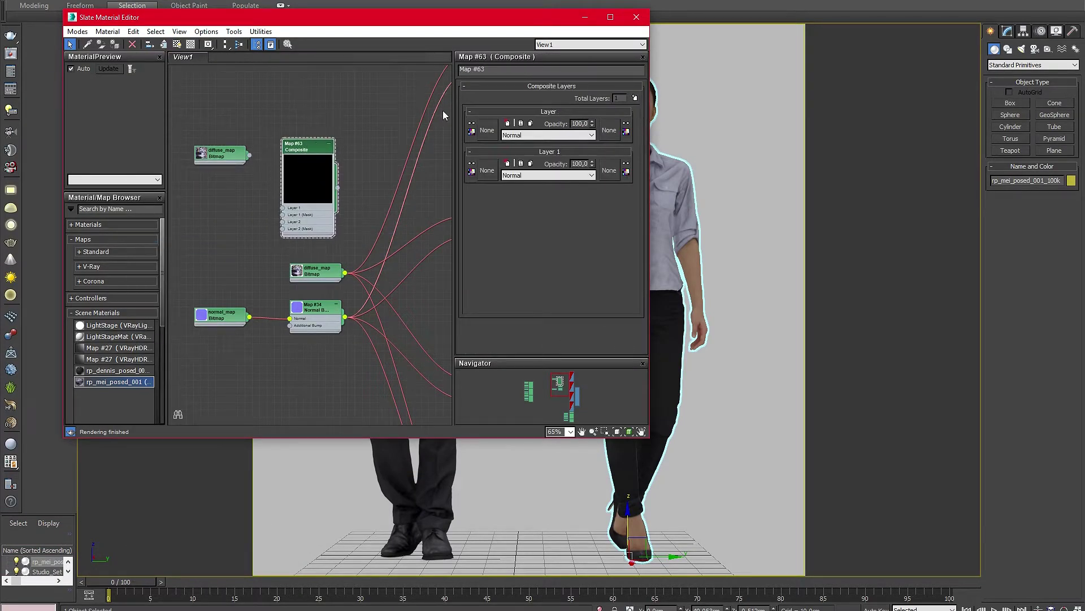
pyautogui.write('shirt_comp')
pyautogui.press('Return')
# Place the copied diffuse_map node beside shirt_comp and connect it to the composite's Layer 1.
pyautogui.click(231, 132)
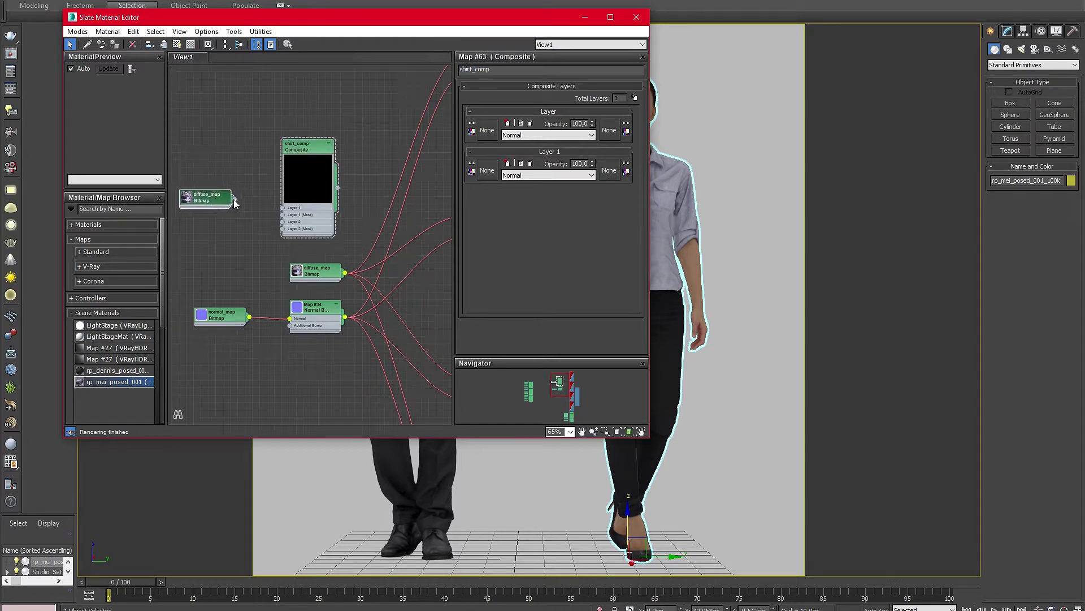
pyautogui.moveTo(237, 199); pyautogui.dragTo(283, 208)
pyautogui.moveTo(320, 120); pyautogui.dragTo(337, 129, button='middle')
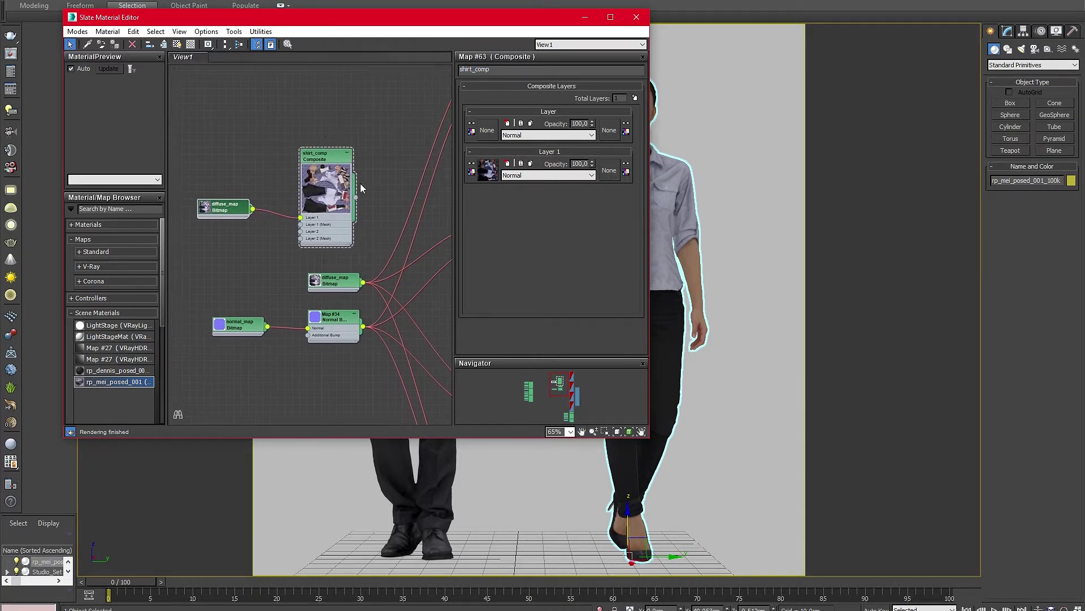
# Add a VRayColor map below the copied diffuse_map, name it color_01 and connect it to Layer 2 of shirt_comp.
pyautogui.click(245, 236)
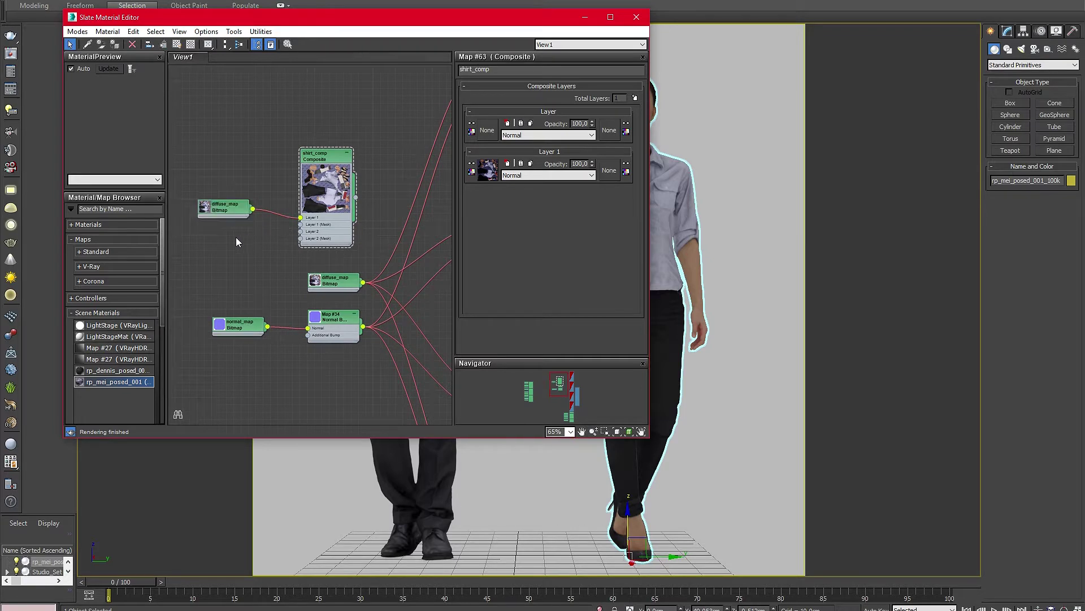
pyautogui.rightClick(222, 240)
pyautogui.moveTo(228, 265)
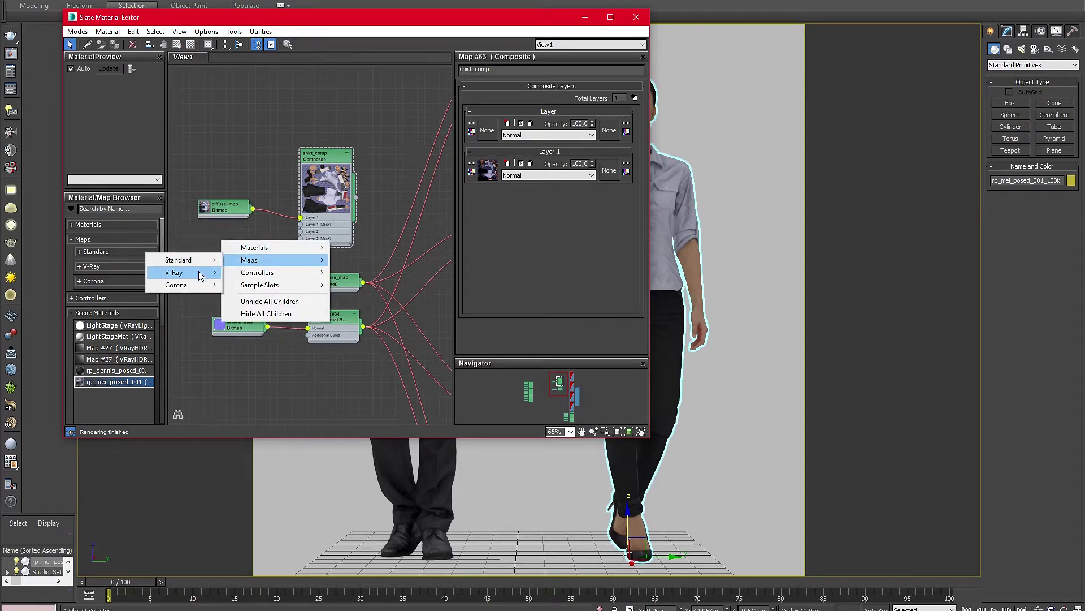
pyautogui.moveTo(181, 272)
pyautogui.click(101, 295)
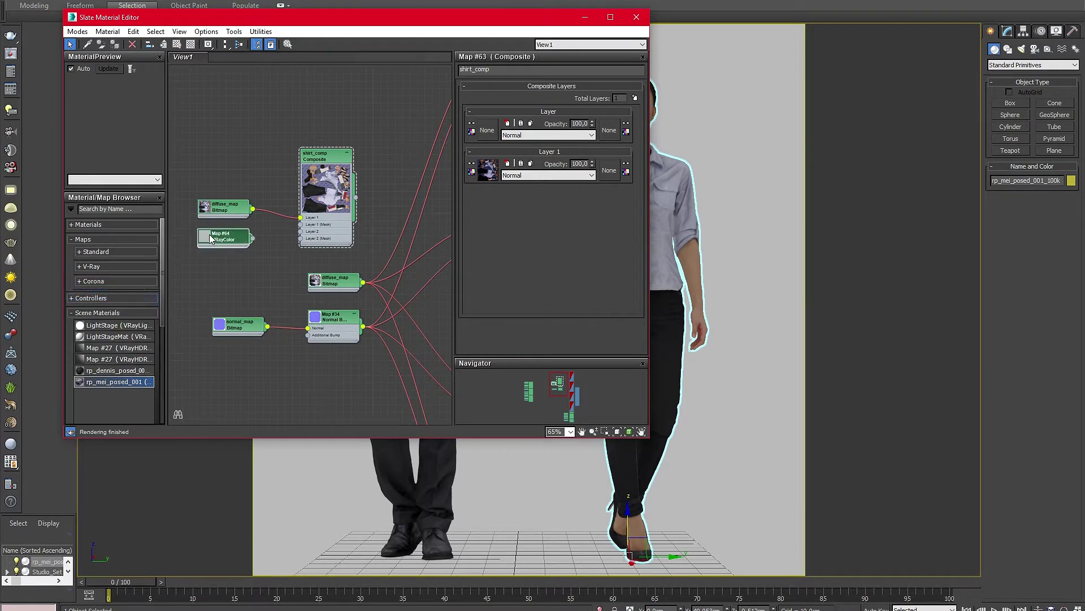
pyautogui.doubleClick(223, 240)
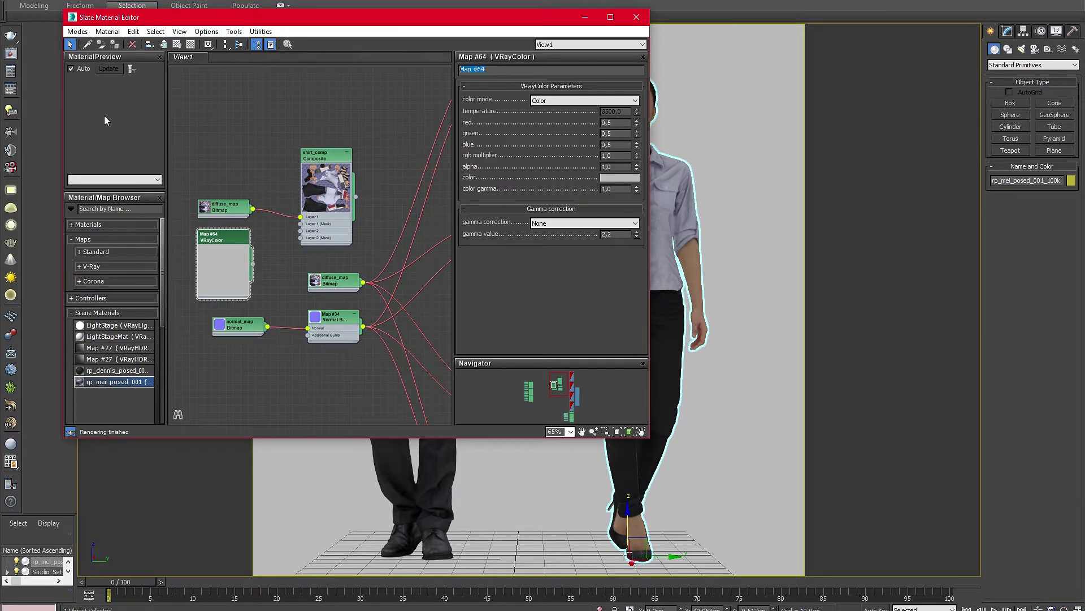
pyautogui.write('color_01')
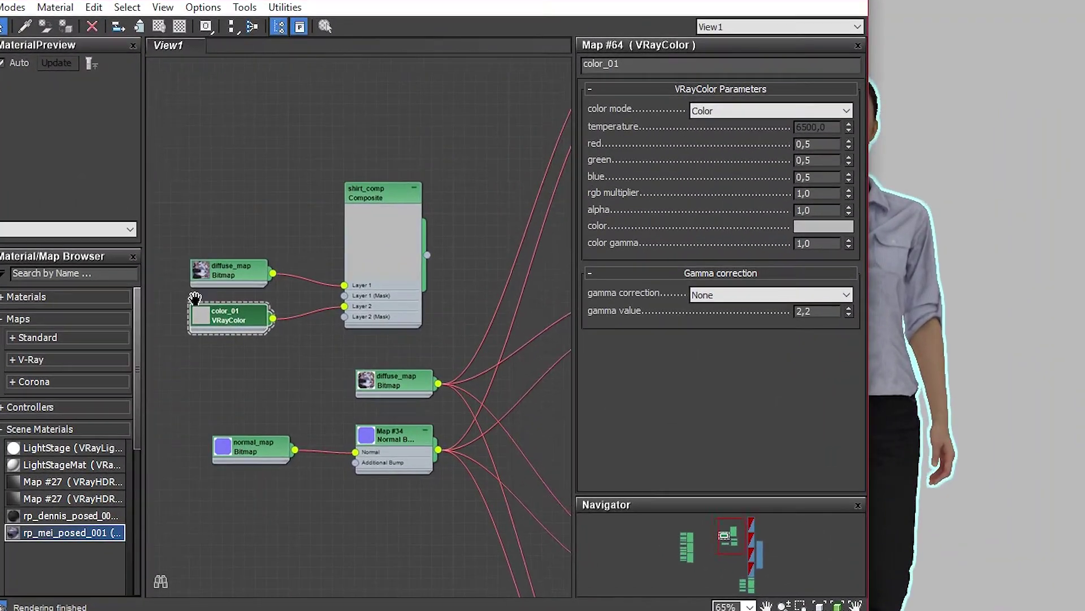
pyautogui.scroll(2, 235, 215)
pyautogui.scroll(1, 246, 280)
pyautogui.moveTo(309, 321); pyautogui.dragTo(317, 311)
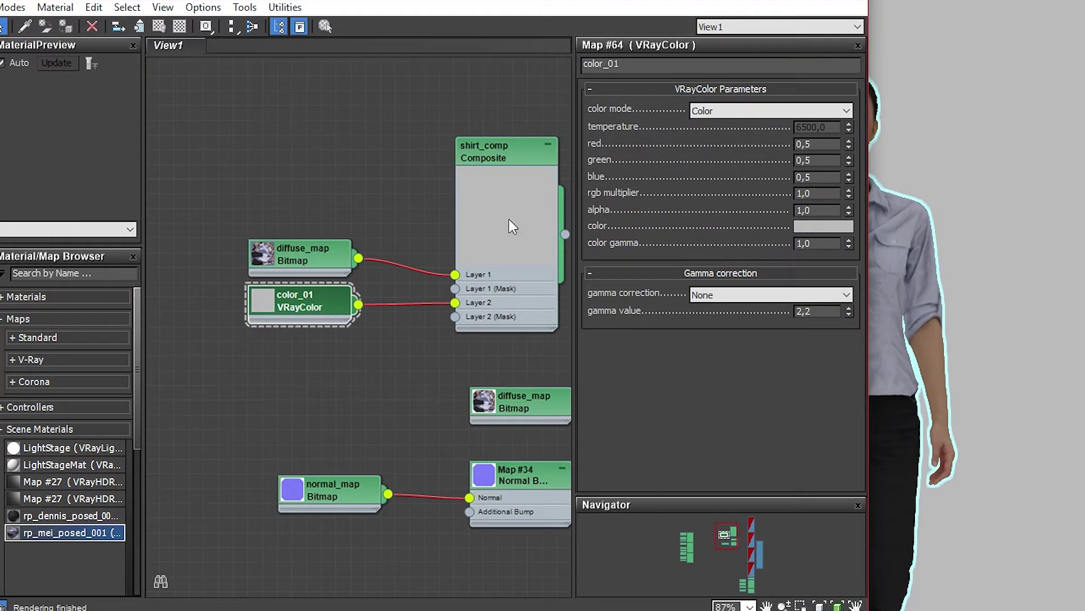
pyautogui.click(520, 180)
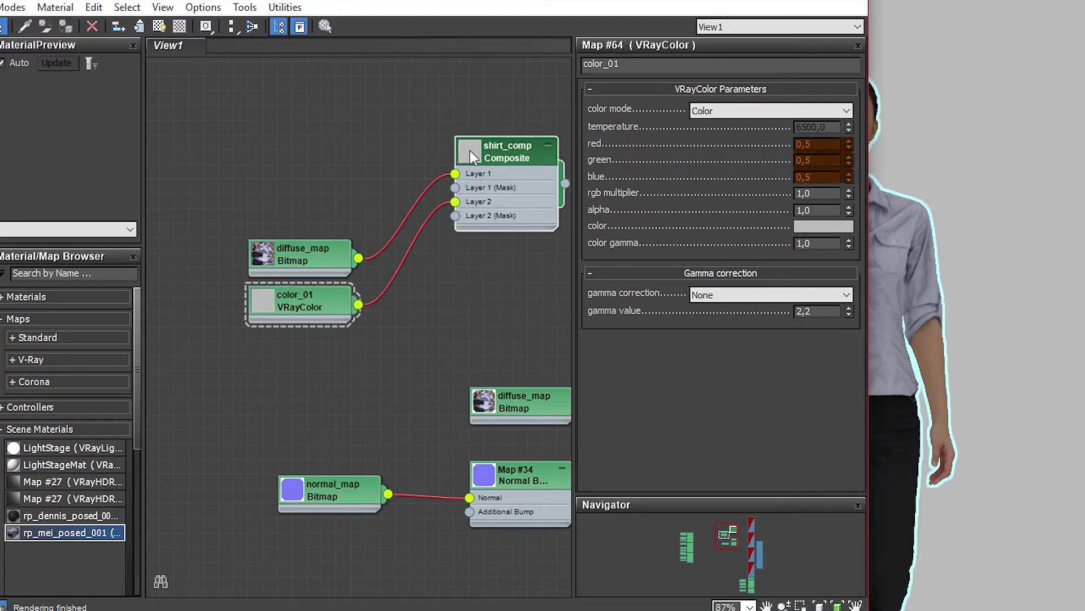
pyautogui.moveTo(466, 249); pyautogui.dragTo(422, 245, button='middle')
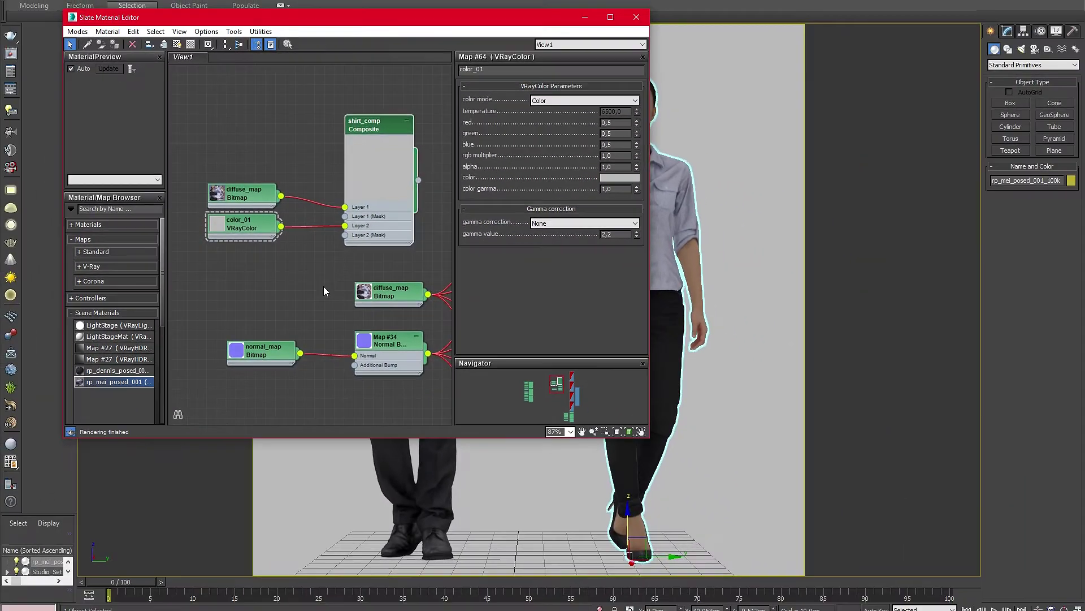
# Duplicate the rp_mei_posed_001_spec03_shirt.tif bitmap node and place the copy below color_01.
pyautogui.click(323, 286)
pyautogui.scroll(-3, 329, 331)
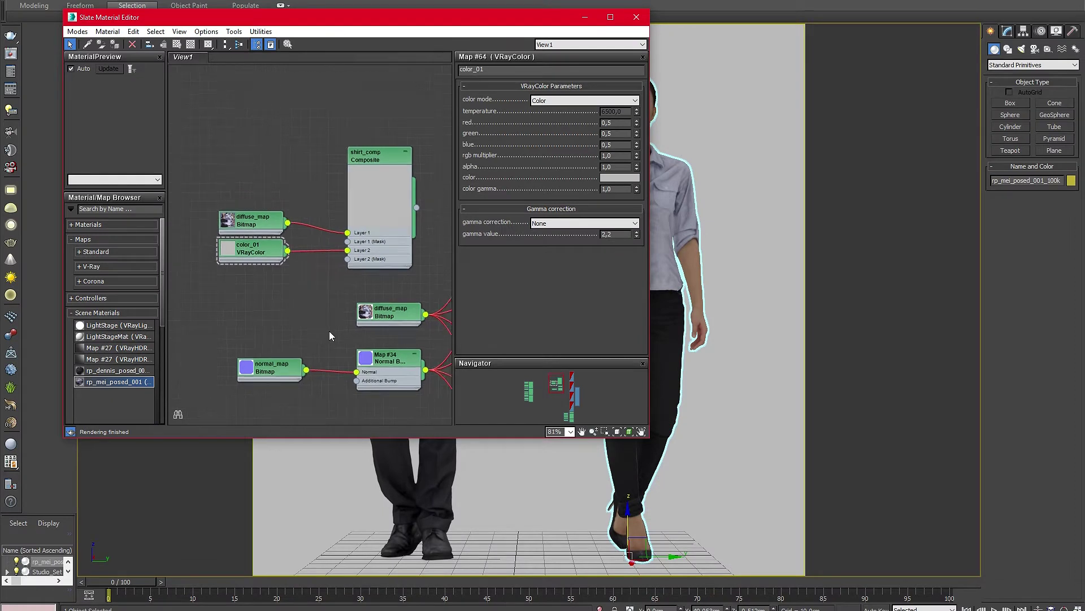
pyautogui.moveTo(346, 365); pyautogui.dragTo(322, 132, button='middle')
pyautogui.scroll(-3, 273, 233)
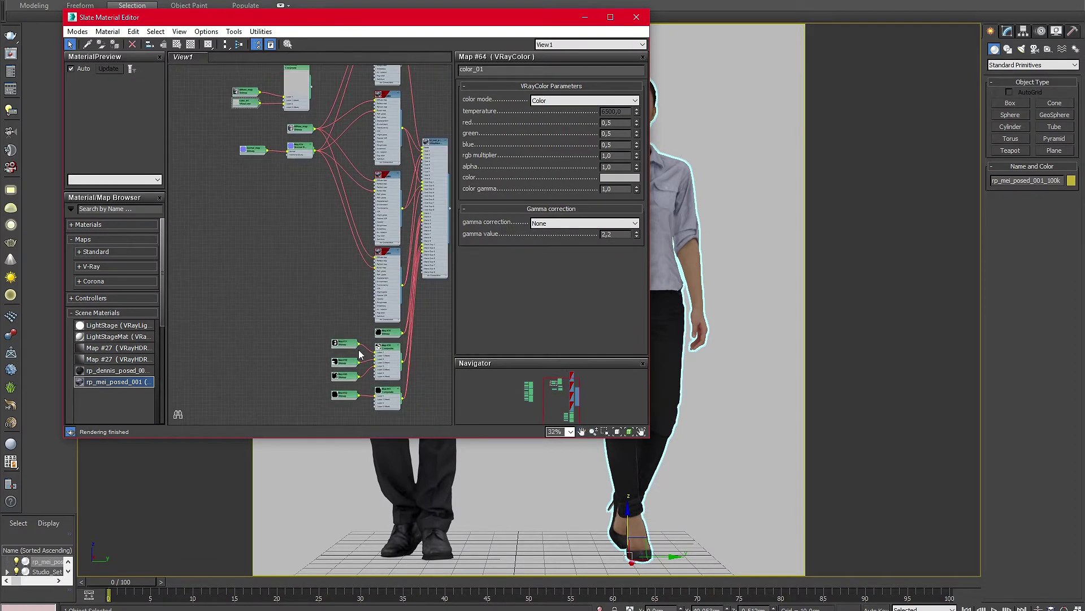
pyautogui.doubleClick(344, 342)
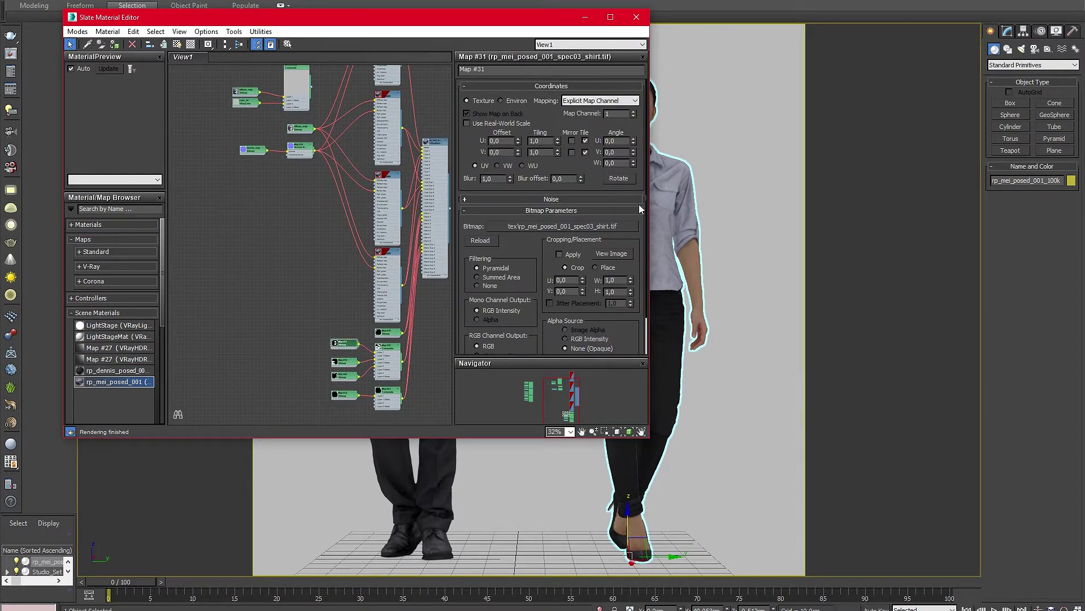
pyautogui.click(251, 100)
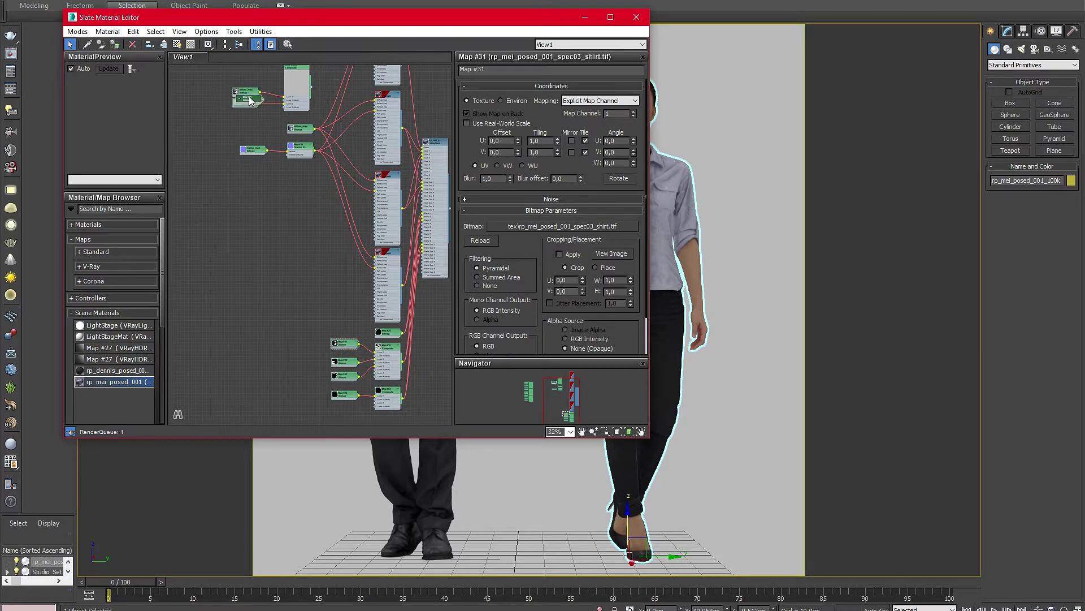
pyautogui.doubleClick(245, 116)
pyautogui.scroll(5, 263, 106)
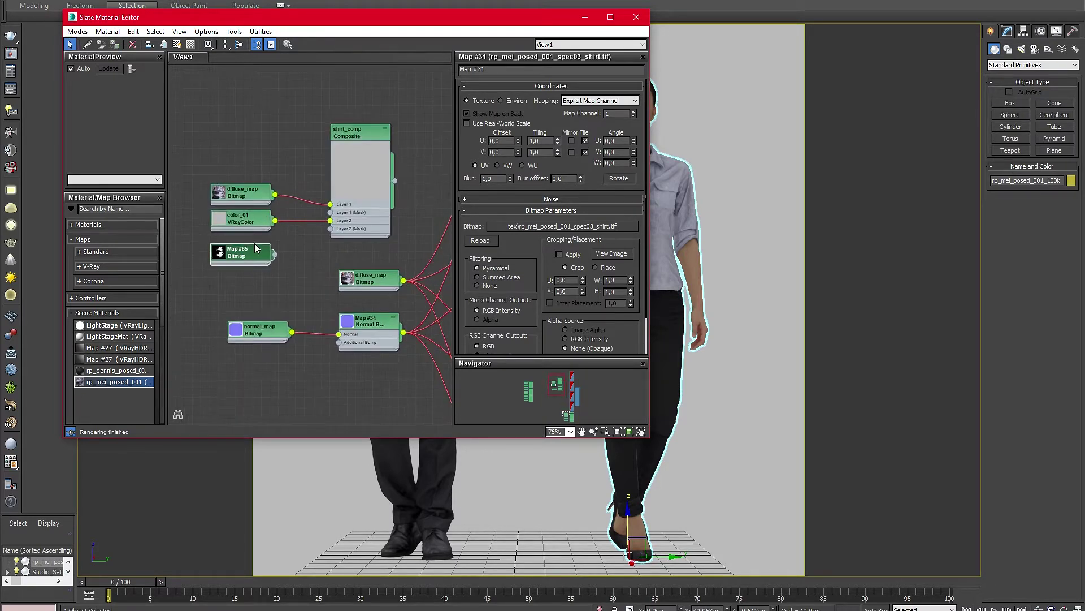
# Rename the copied shirt bitmap shirt_mask and connect it to the Layer 2 mask input of shirt_comp.
pyautogui.moveTo(495, 73); pyautogui.dragTo(456, 71)
pyautogui.write('shirt_mask')
pyautogui.press('Return')
pyautogui.moveTo(242, 254); pyautogui.dragTo(331, 230)
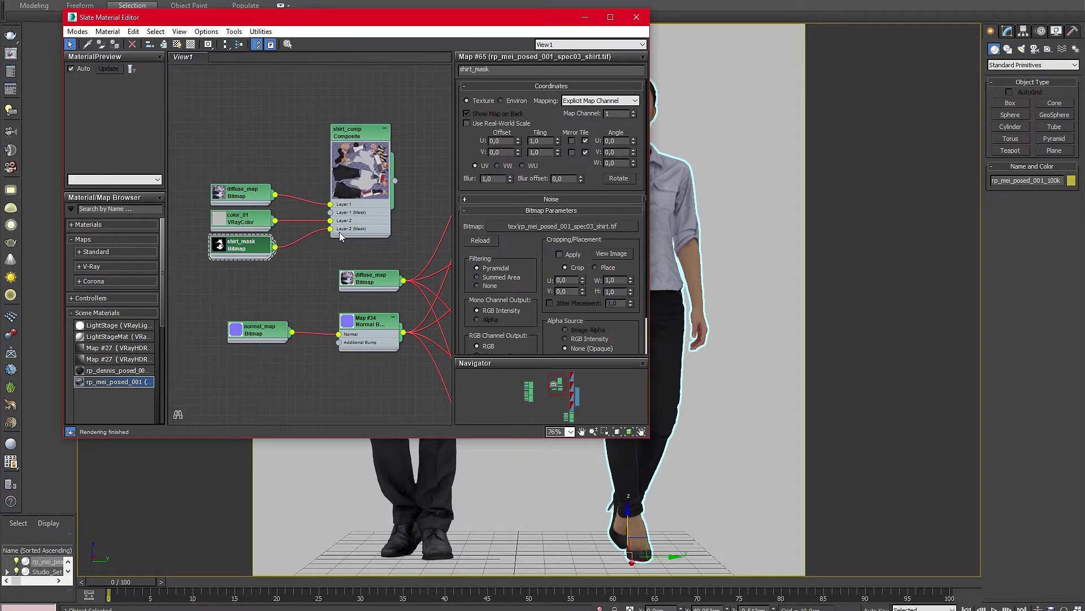
# Set the blending mode of Layer 2 in the shirt_comp composite to Overlay.
pyautogui.scroll(3, 348, 158)
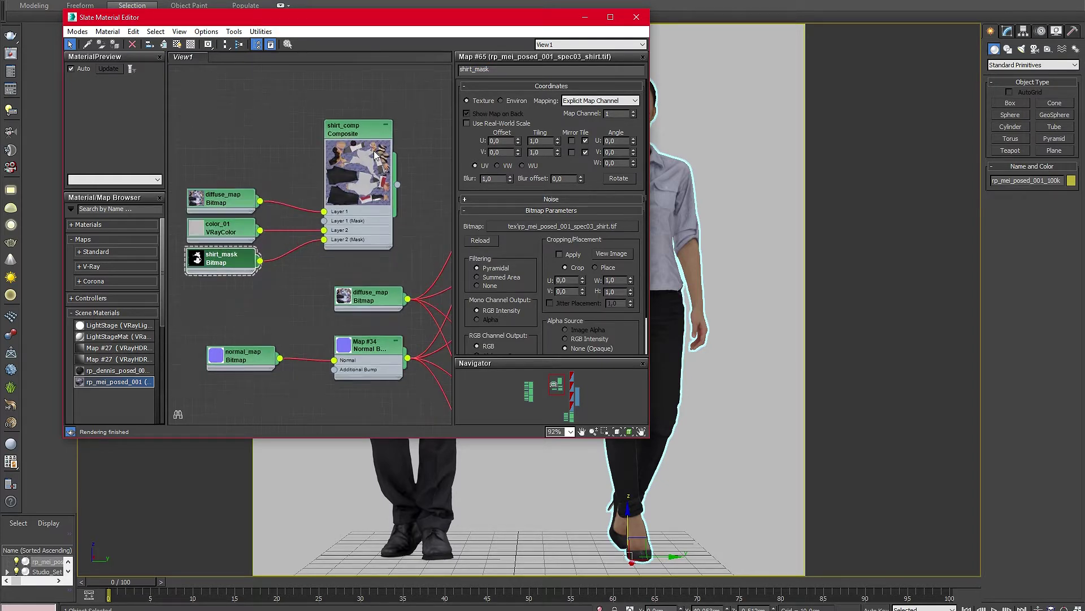
pyautogui.scroll(-1, 328, 167)
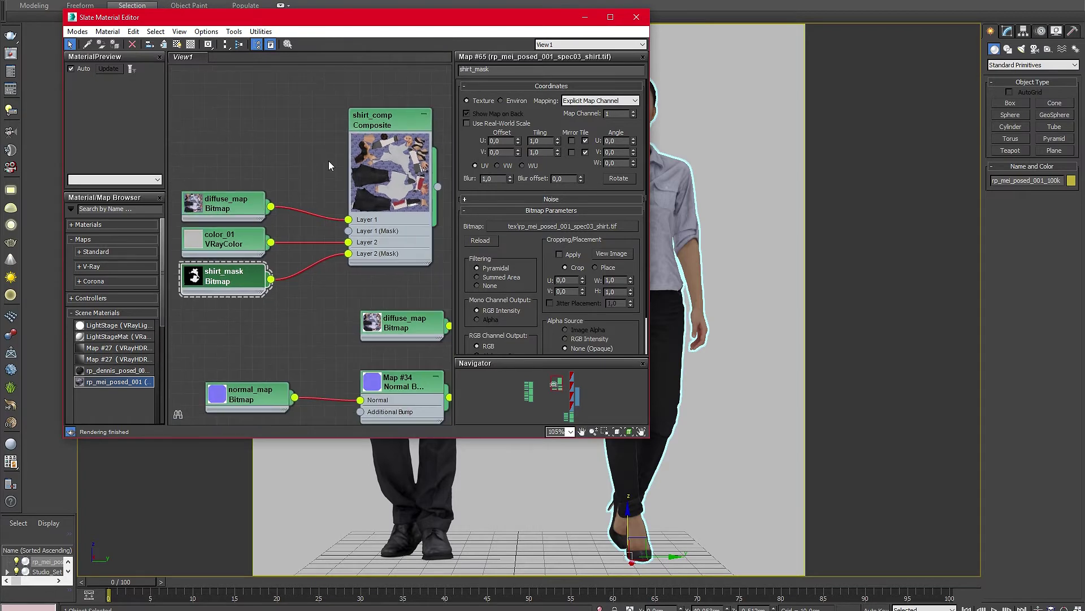
pyautogui.doubleClick(398, 168)
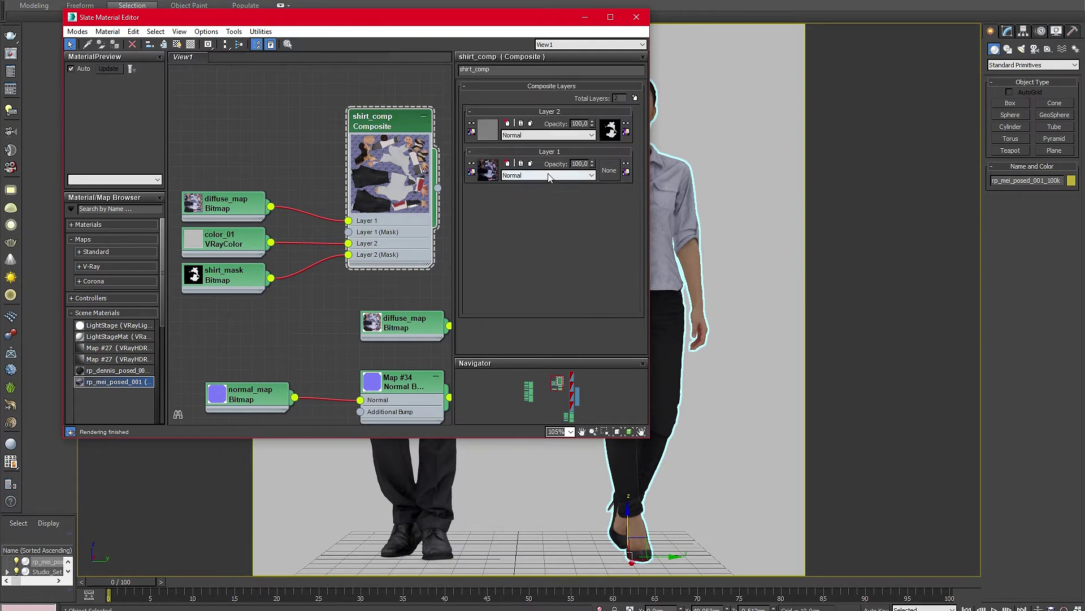
pyautogui.click(551, 135)
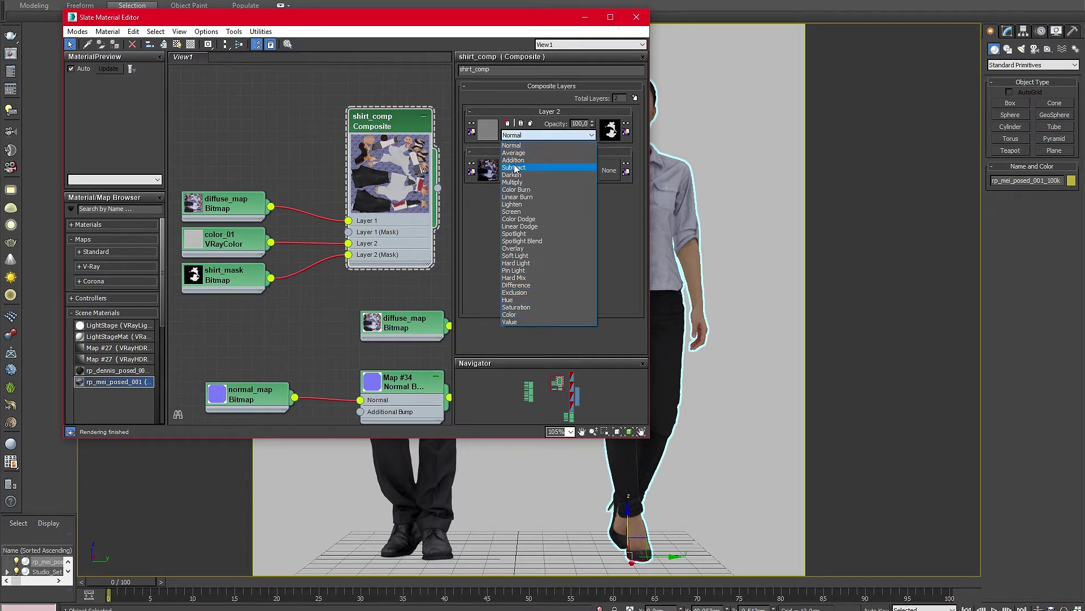
pyautogui.click(513, 248)
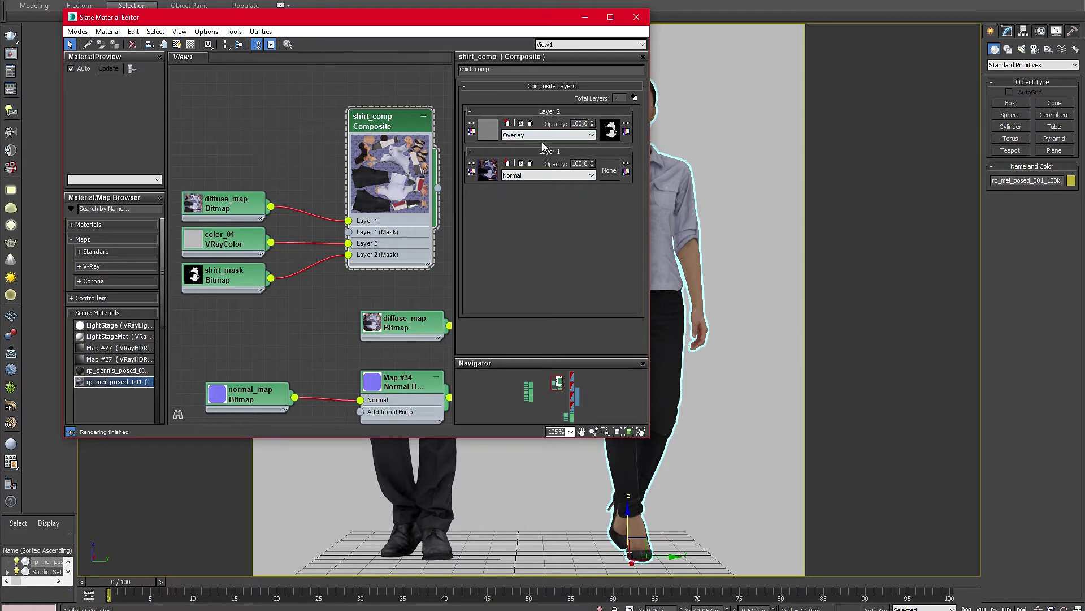
# Open the VRayColor parameters of color_01, the map assigned to Layer 2 of shirt_comp.
pyautogui.click(494, 128)
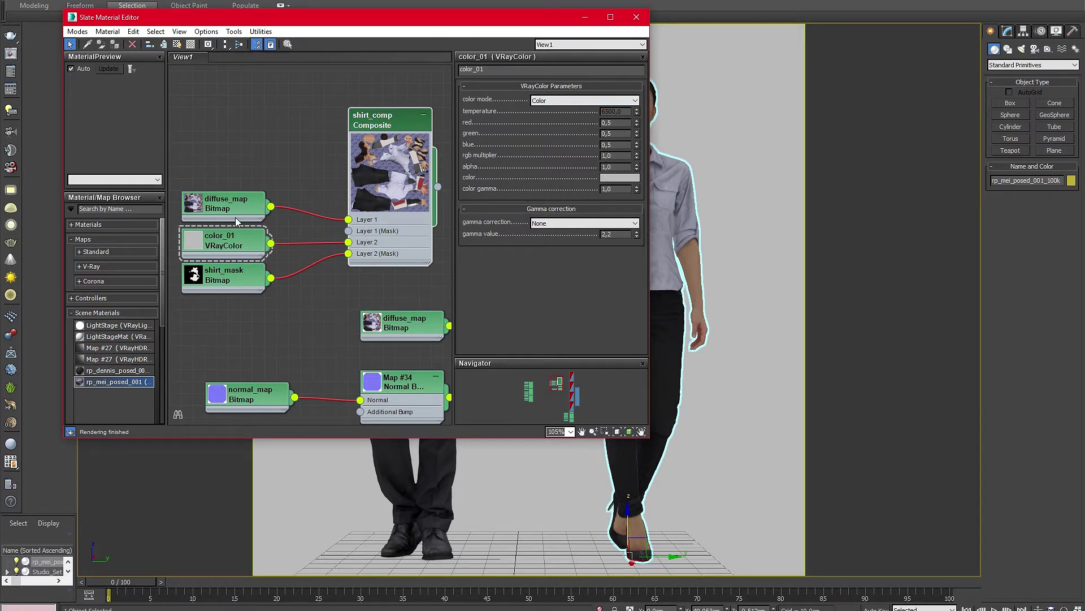
pyautogui.click(185, 244)
pyautogui.click(627, 179)
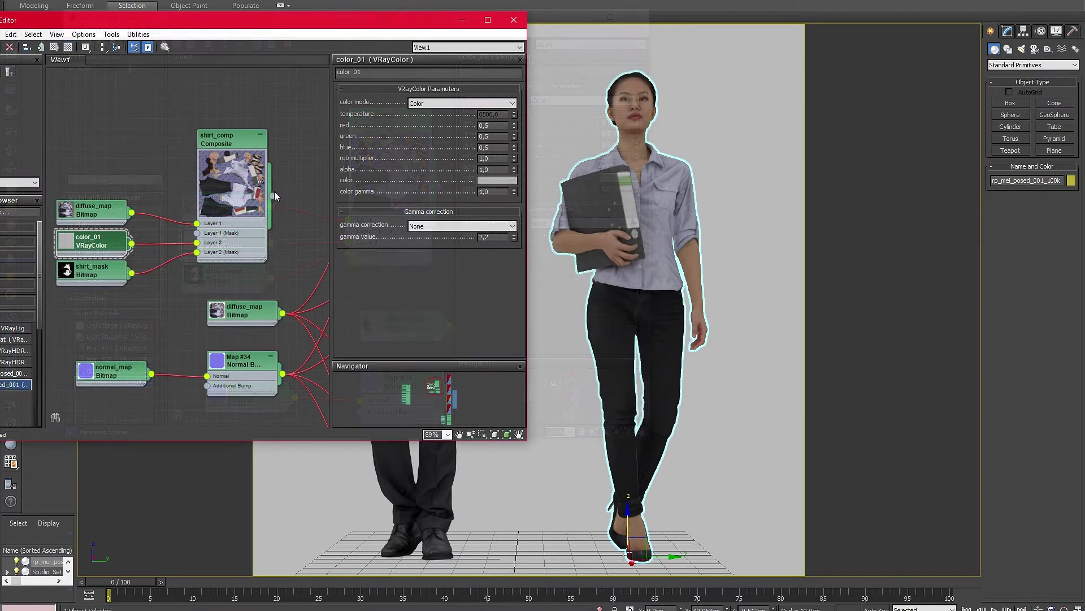
# Transfer the original diffuse_map's outgoing material connections to the output of shirt_comp.
pyautogui.moveTo(273, 195); pyautogui.dragTo(280, 222)
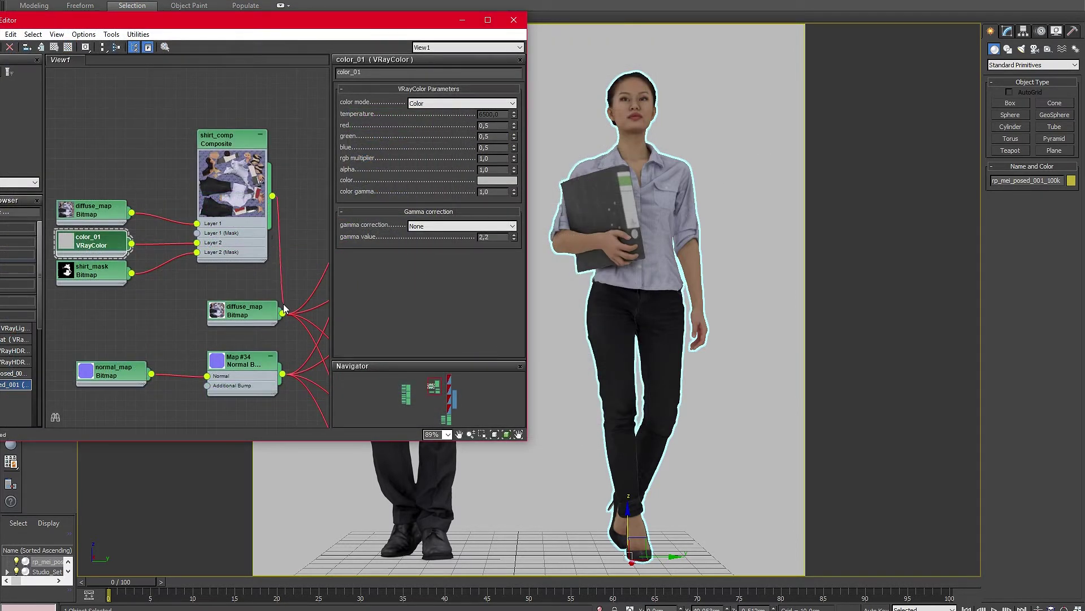
pyautogui.moveTo(285, 315); pyautogui.dragTo(285, 316)
pyautogui.scroll(-4, 196, 168)
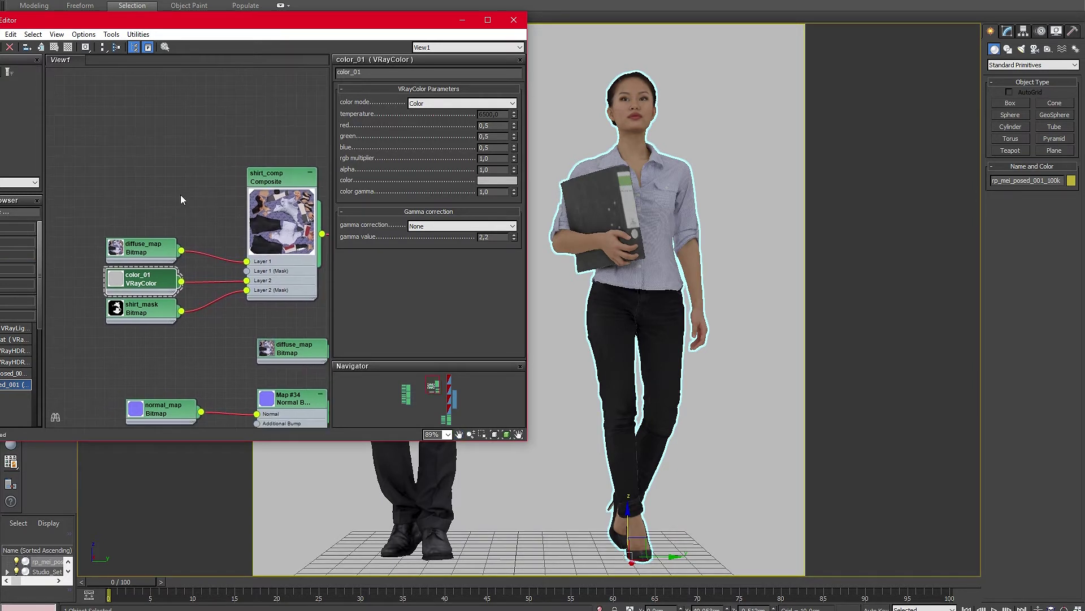
# Move shirt_comp and its three input maps up, away from the disconnected diffuse_map.
pyautogui.scroll(-5, 250, 195)
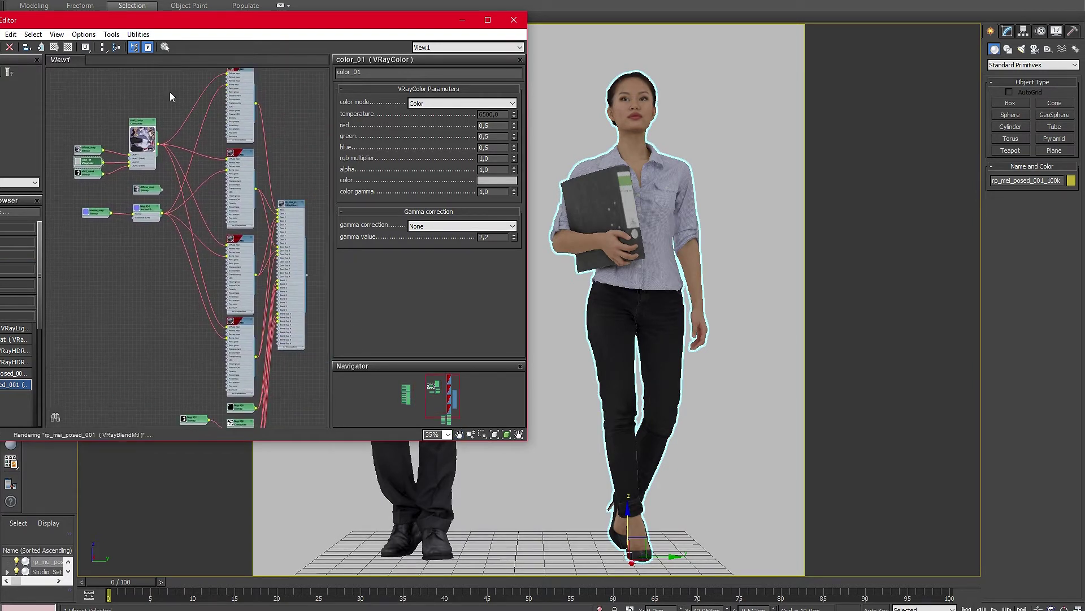
pyautogui.moveTo(192, 223); pyautogui.dragTo(248, 313, button='middle')
pyautogui.moveTo(205, 271); pyautogui.dragTo(206, 271)
pyautogui.moveTo(204, 215); pyautogui.dragTo(188, 150)
pyautogui.scroll(4, 187, 174)
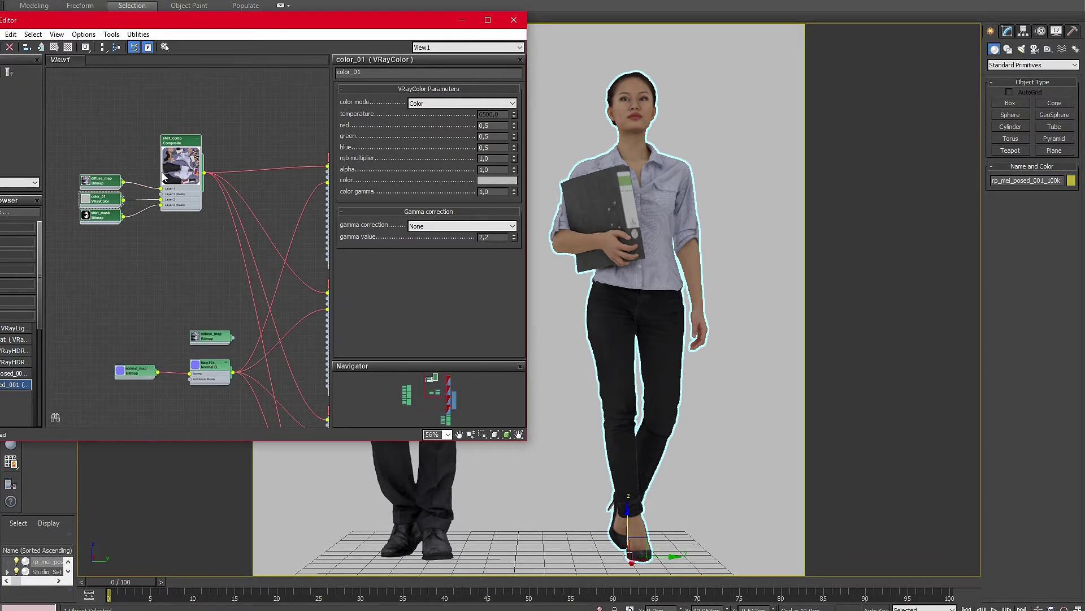
pyautogui.scroll(4, 163, 177)
# Set the colour of color_01 to pink with red 1.0, green 0.231 and blue 0.286.
pyautogui.click(499, 180)
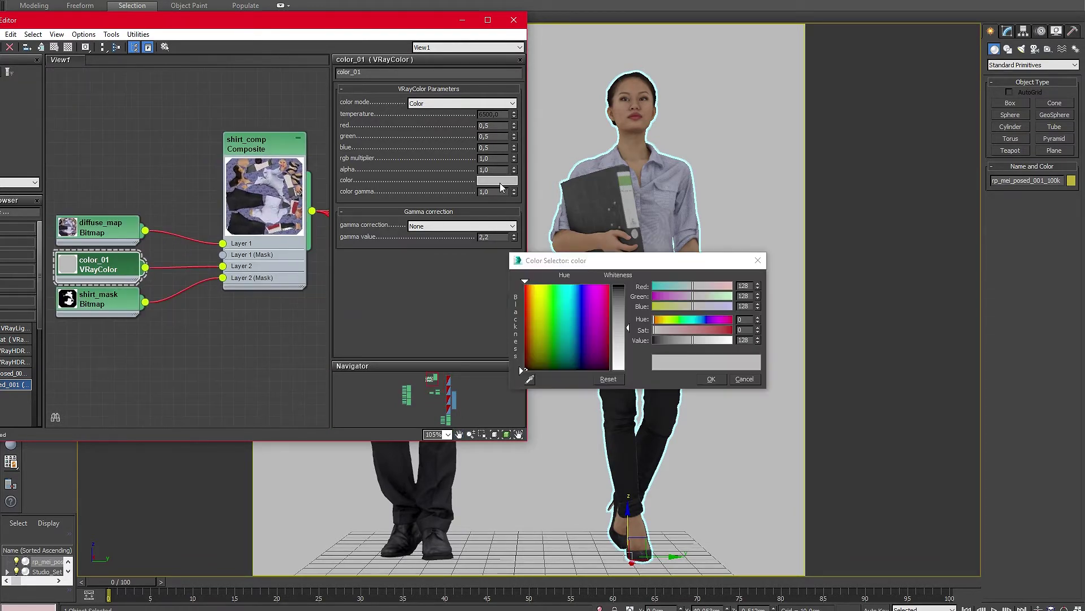
pyautogui.moveTo(586, 261); pyautogui.dragTo(792, 68)
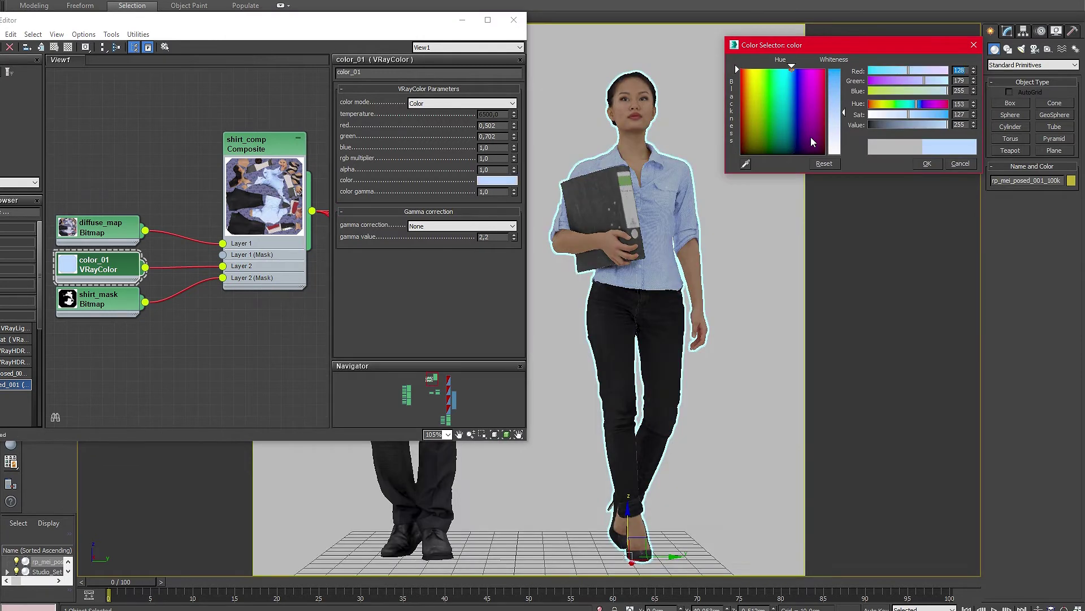
pyautogui.moveTo(835, 112)
pyautogui.mouseDown()
pyautogui.moveTo(835, 69)
pyautogui.moveTo(835, 111)
pyautogui.mouseUp()
pyautogui.moveTo(792, 69); pyautogui.dragTo(740, 69)
pyautogui.moveTo(835, 111); pyautogui.dragTo(835, 69)
pyautogui.click(716, 112)
pyautogui.moveTo(741, 113)
pyautogui.mouseDown()
pyautogui.moveTo(760, 69)
pyautogui.moveTo(842, 94)
pyautogui.mouseUp()
pyautogui.click(823, 68)
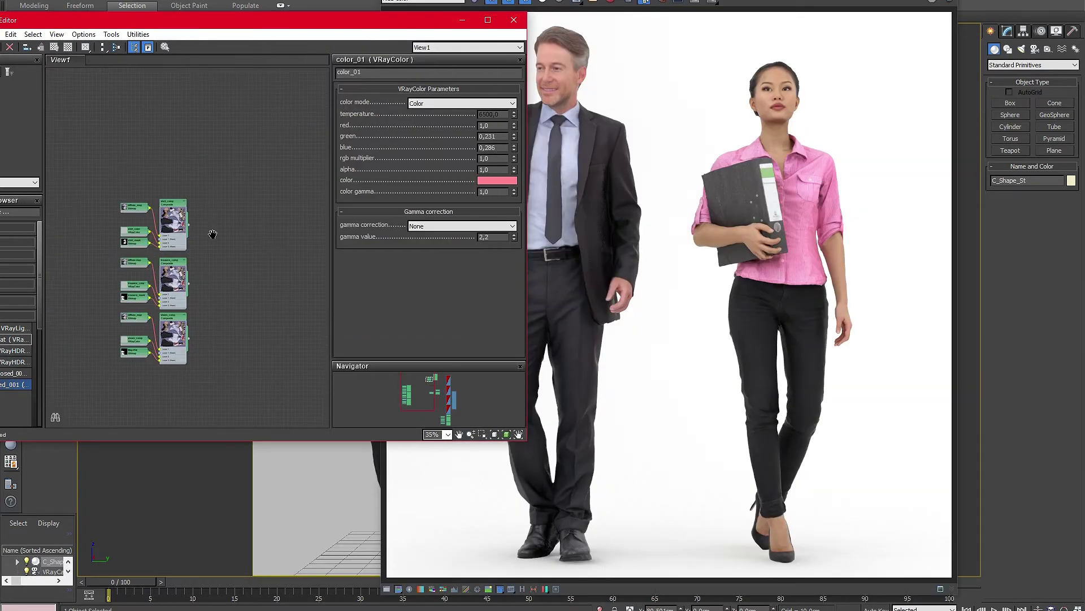
# Move the pink shirt_comp node group directly above the separate shirt, trousers and shoes composites.
pyautogui.scroll(3, 253, 214)
pyautogui.scroll(1, 268, 256)
pyautogui.moveTo(245, 238); pyautogui.dragTo(241, 214, button='middle')
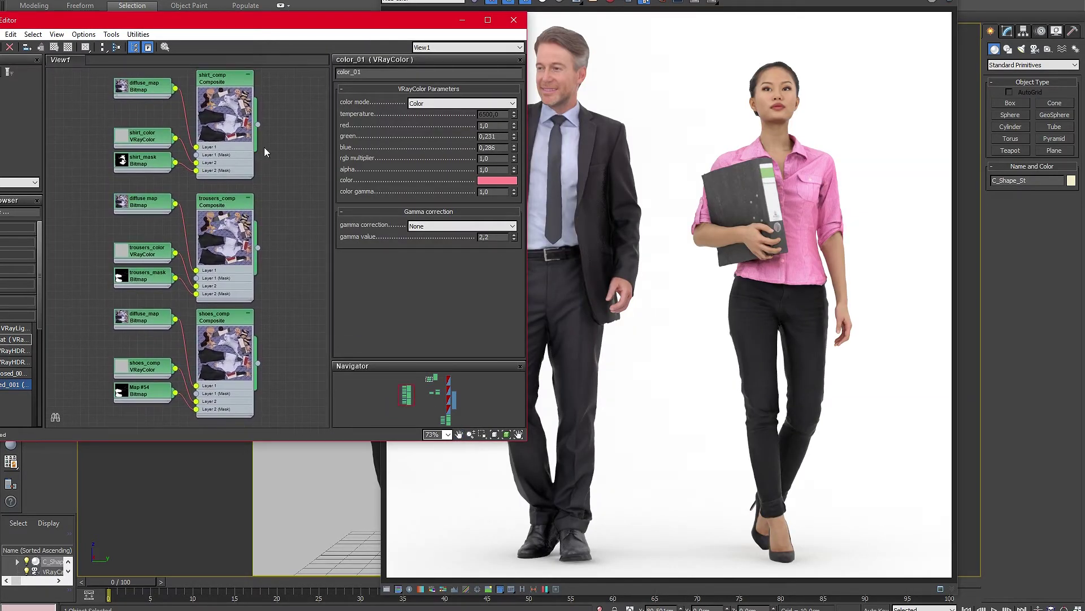
pyautogui.scroll(-10, 279, 229)
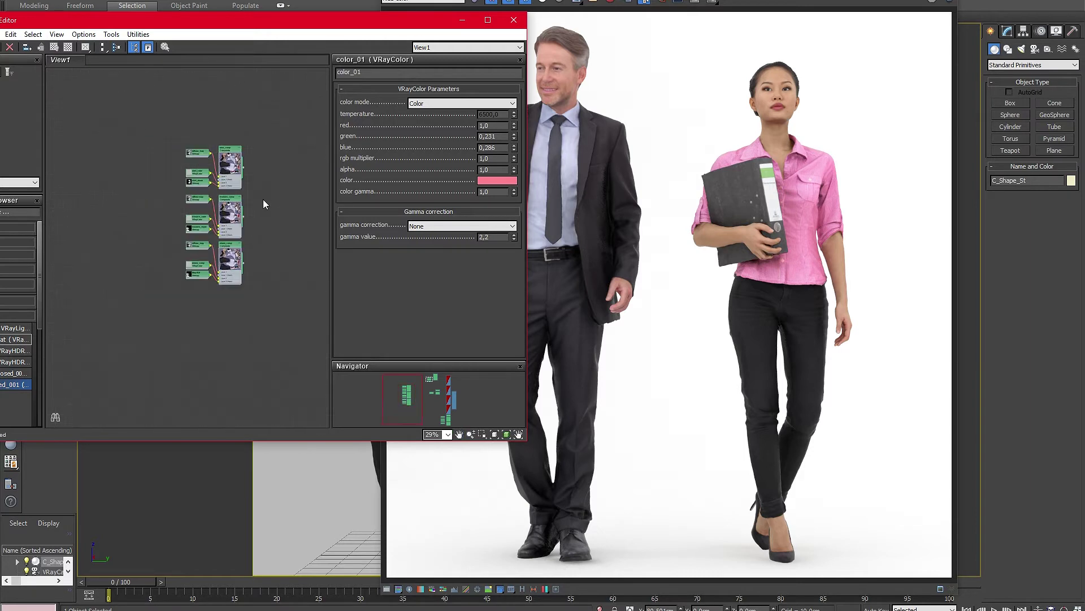
pyautogui.scroll(6, 266, 187)
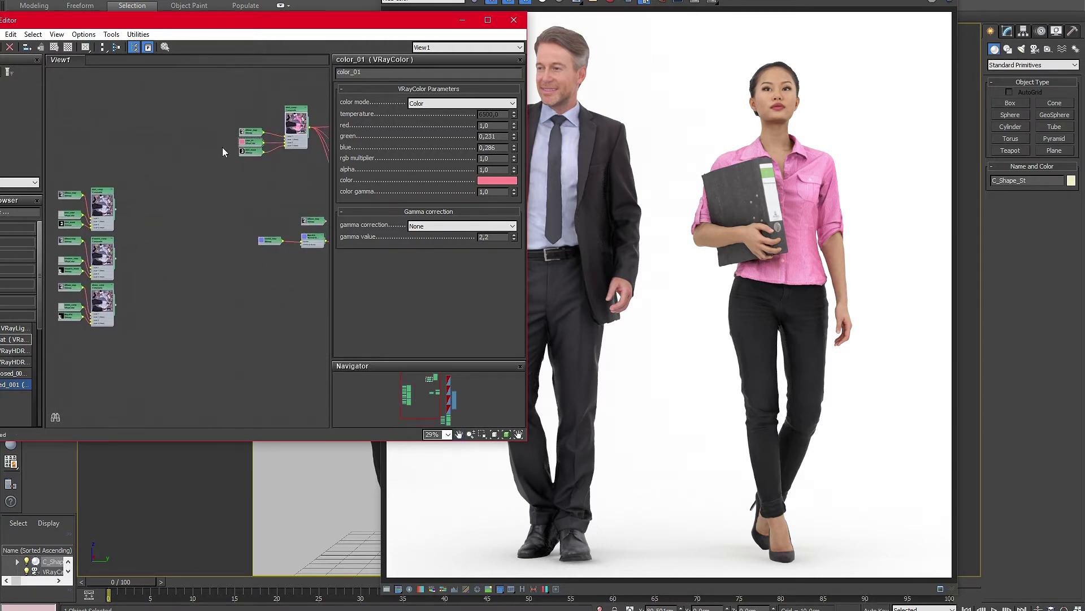
pyautogui.moveTo(288, 168); pyautogui.dragTo(289, 167)
pyautogui.moveTo(297, 112); pyautogui.dragTo(106, 129)
# Examine the layer settings of trousers_comp and shirt_comp and the bitmap parameters of trousers_mask.
pyautogui.scroll(3, 107, 183)
pyautogui.moveTo(122, 276); pyautogui.dragTo(195, 320, button='middle')
pyautogui.scroll(1, 213, 263)
pyautogui.scroll(-1, 208, 282)
pyautogui.doubleClick(178, 297)
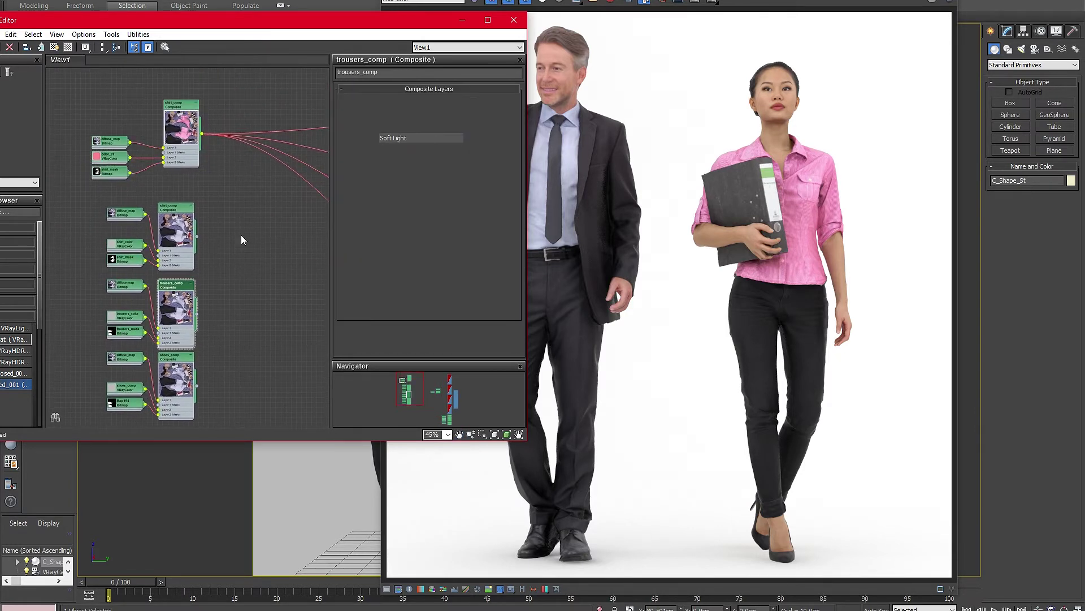
pyautogui.doubleClick(176, 220)
pyautogui.doubleClick(177, 287)
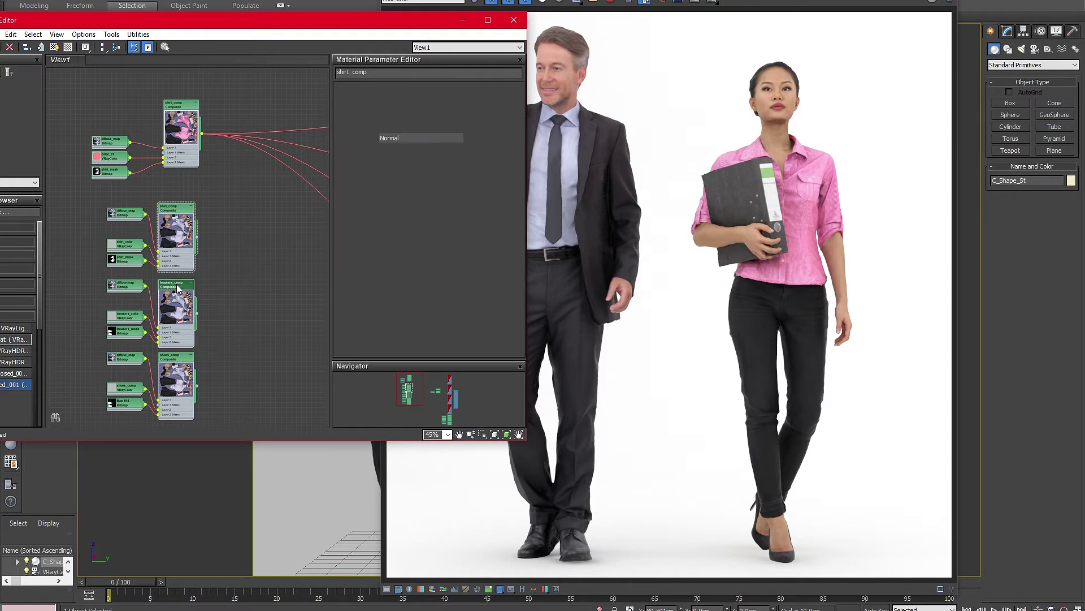
pyautogui.scroll(3, 177, 287)
pyautogui.moveTo(177, 286); pyautogui.dragTo(221, 236, button='middle')
pyautogui.moveTo(220, 236); pyautogui.dragTo(221, 219, button='middle')
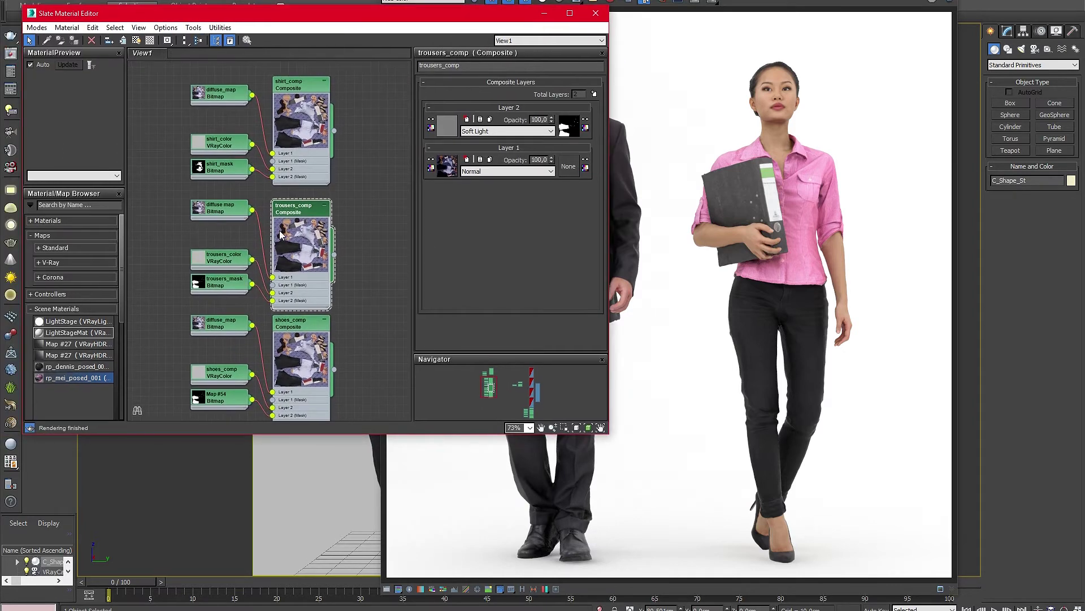
pyautogui.doubleClick(216, 286)
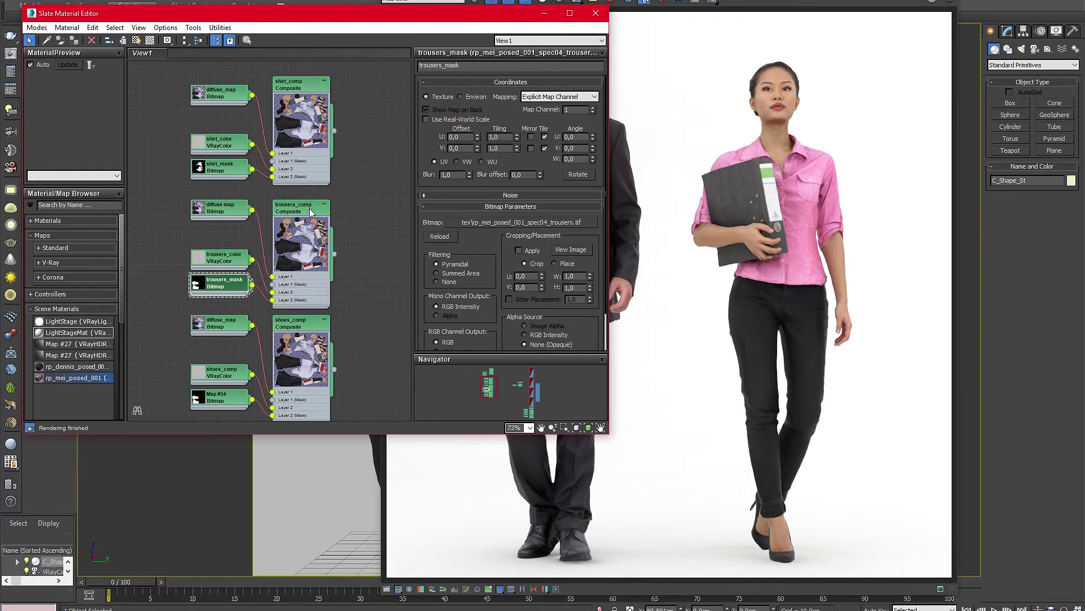
# Set the trousers_color map to light blue with red 0.31, green 0.675 and blue 0.953.
pyautogui.scroll(-3, 236, 226)
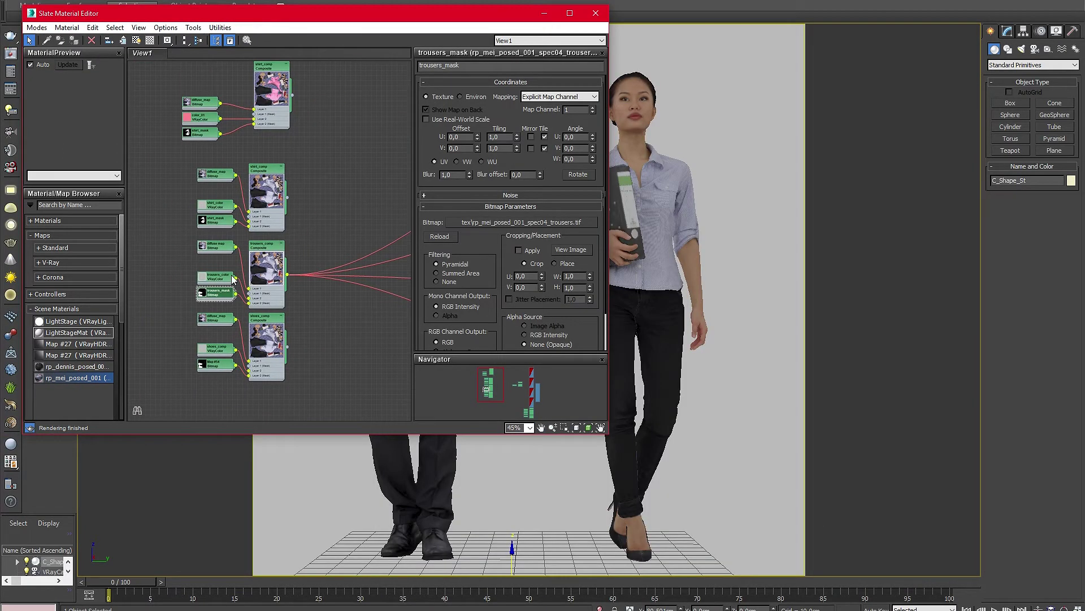
pyautogui.doubleClick(232, 276)
pyautogui.click(457, 188)
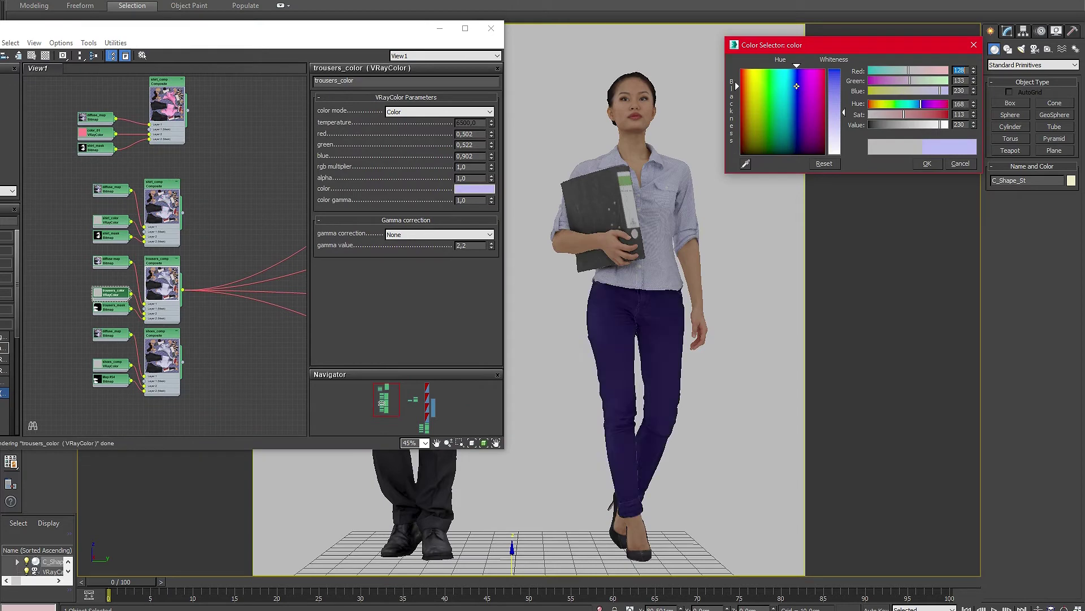
pyautogui.moveTo(795, 82); pyautogui.dragTo(789, 75)
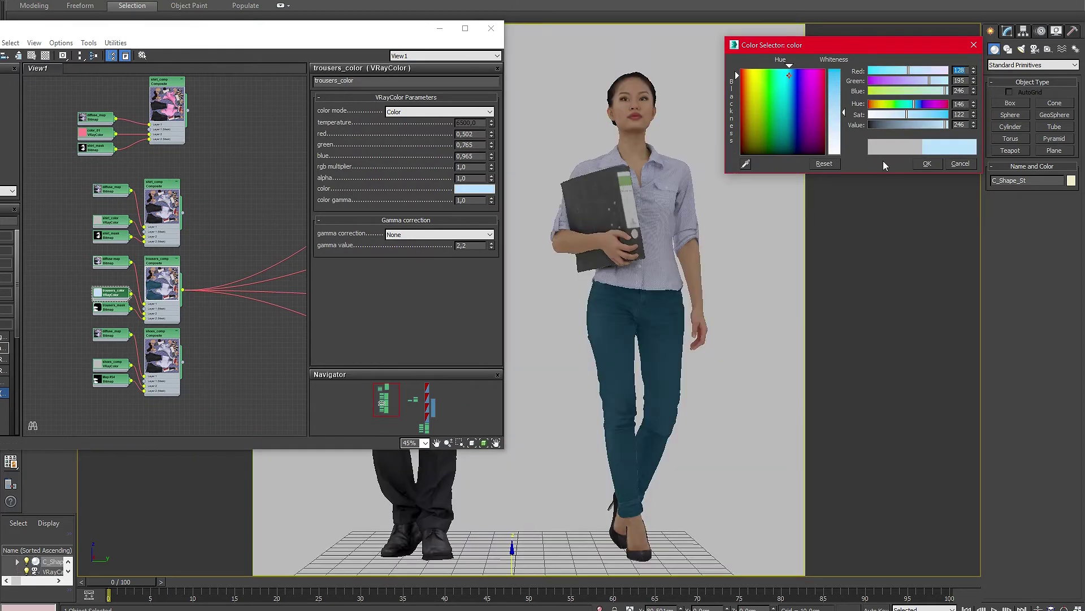
pyautogui.moveTo(836, 110); pyautogui.dragTo(835, 96)
pyautogui.click(927, 163)
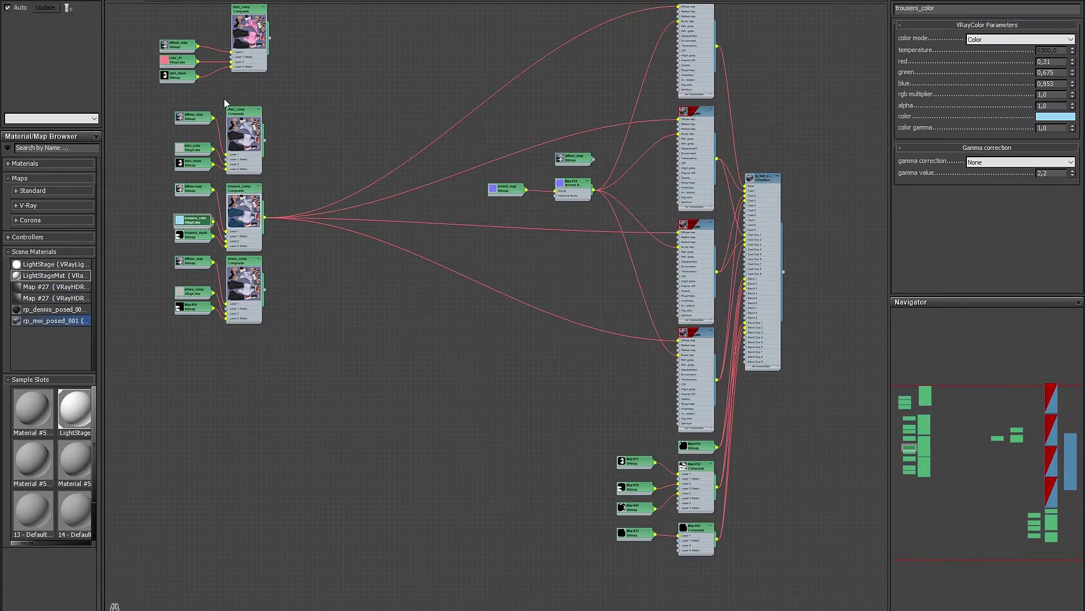
# Add a new Composite map to the node view beside the prepared shirt_comp.
pyautogui.scroll(2, 224, 98)
pyautogui.moveTo(390, 295); pyautogui.dragTo(588, 186, button='middle')
pyautogui.scroll(-4, 464, 205)
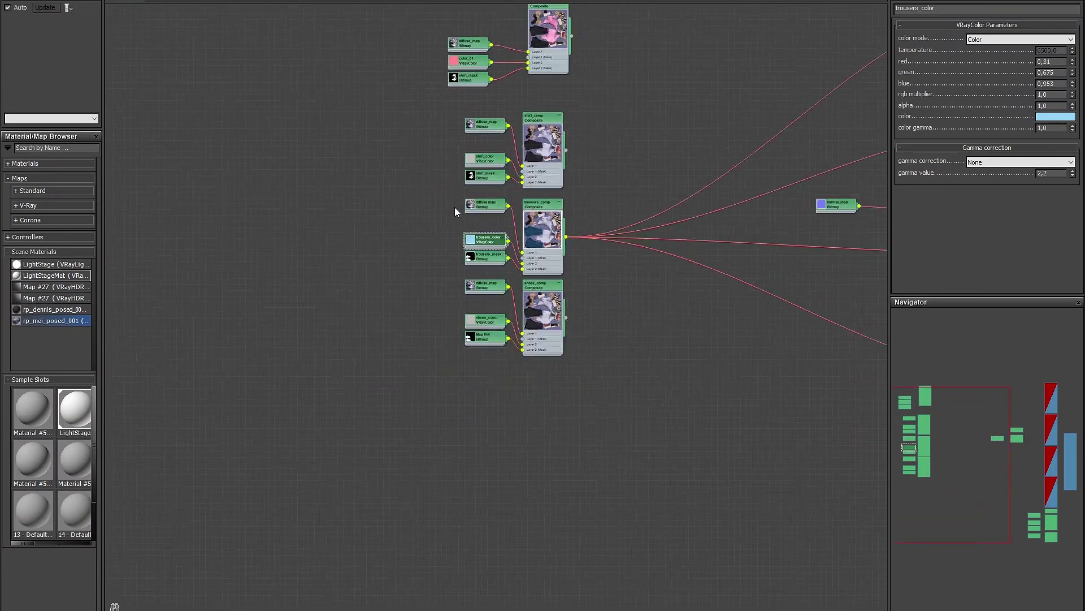
pyautogui.moveTo(496, 523)
pyautogui.mouseDown(button='middle')
pyautogui.moveTo(684, 400)
pyautogui.moveTo(480, 526)
pyautogui.mouseUp(button='middle')
pyautogui.scroll(-3, 519, 368)
pyautogui.moveTo(518, 368); pyautogui.dragTo(545, 424, button='middle')
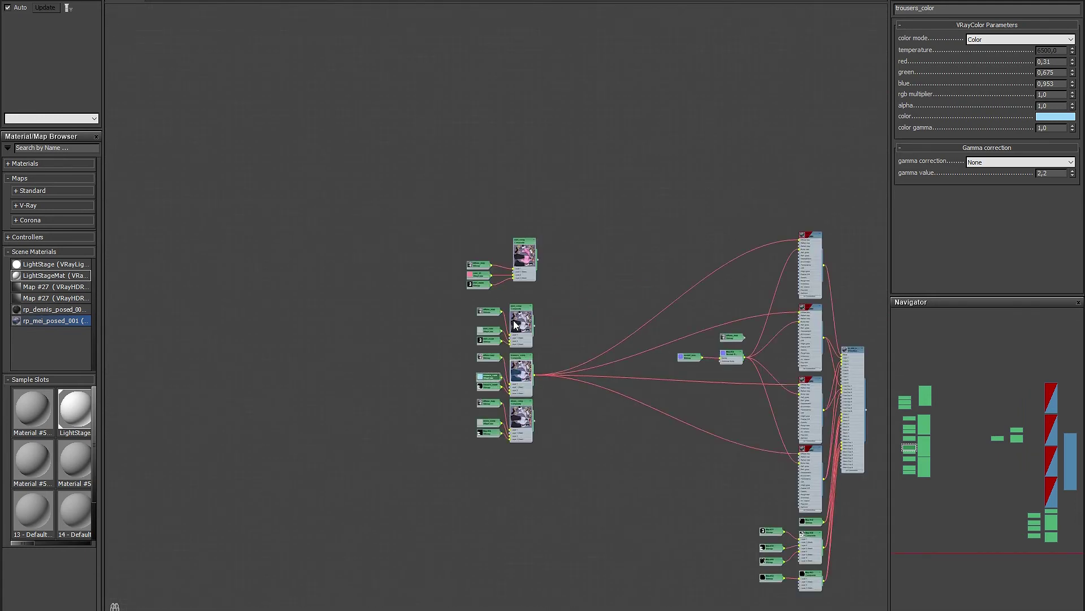
pyautogui.scroll(5, 531, 328)
pyautogui.moveTo(518, 281); pyautogui.dragTo(476, 188, button='middle')
pyautogui.click(410, 235)
pyautogui.rightClick(543, 52)
pyautogui.moveTo(565, 72)
pyautogui.moveTo(502, 72)
pyautogui.click(438, 139)
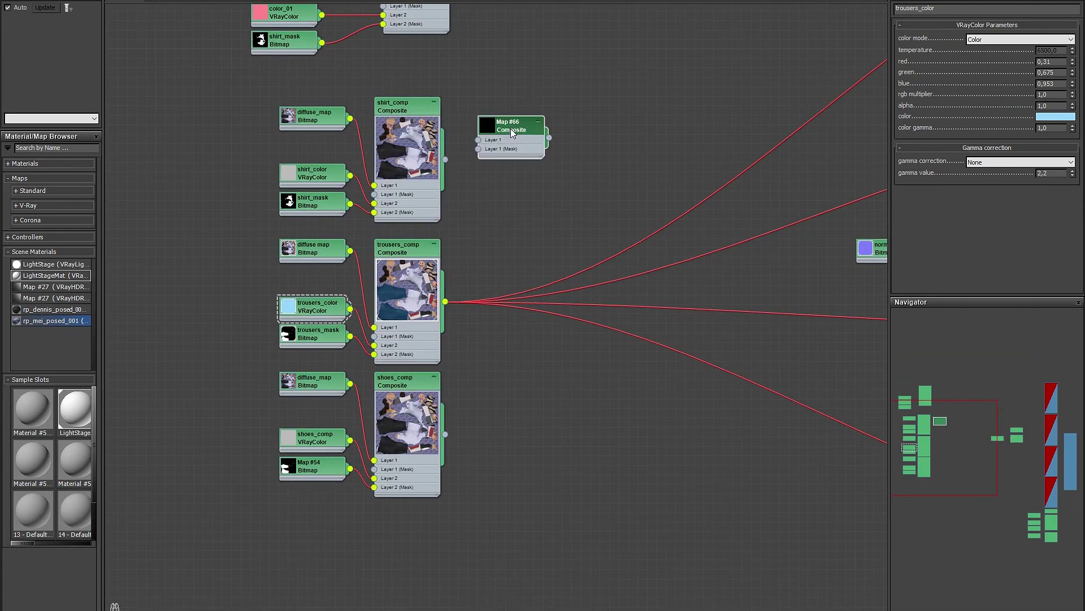
# Rename the new Composite map mix_comp, give it four layers and move it farther from the clothing composites.
pyautogui.doubleClick(510, 128)
pyautogui.moveTo(932, 7); pyautogui.dragTo(895, 8)
pyautogui.doubleClick(1070, 37)
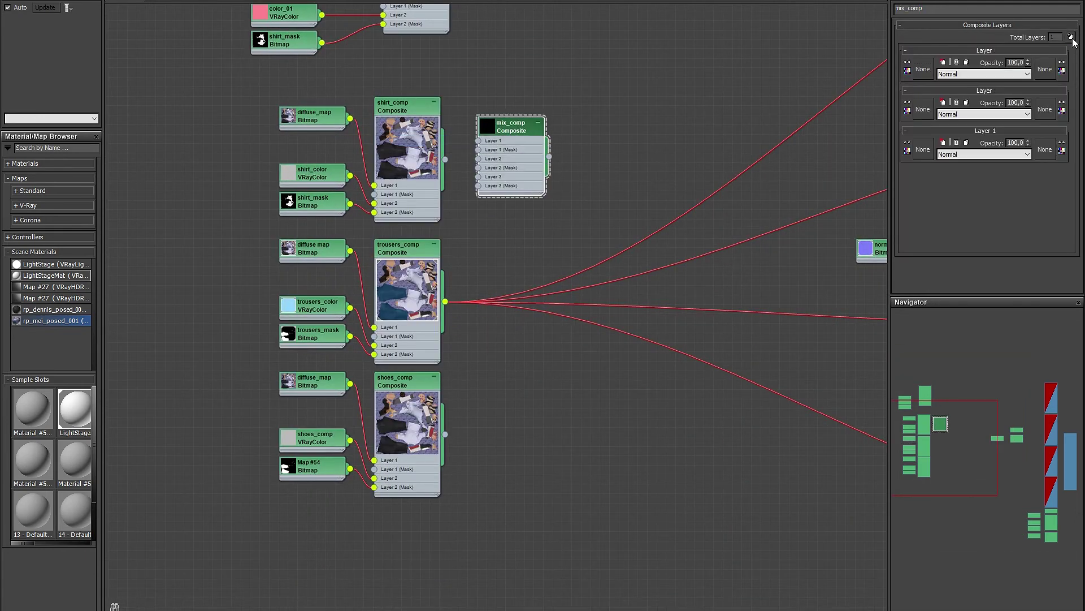
pyautogui.click(1070, 37)
pyautogui.moveTo(511, 126); pyautogui.dragTo(606, 116)
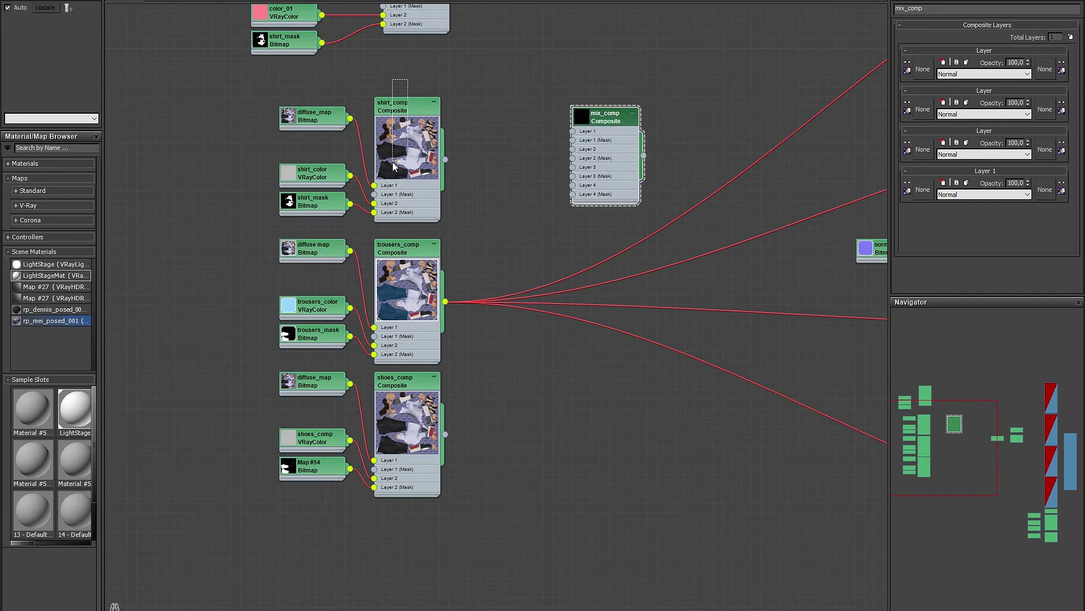
# Transfer the outgoing connections of trousers_comp to mix_comp and delete the shirt, trousers and shoes composites with the duplicate diffuse maps.
pyautogui.moveTo(643, 155); pyautogui.dragTo(445, 302)
pyautogui.click(416, 249)
pyautogui.press('Delete')
pyautogui.press('Delete')
pyautogui.click(328, 243)
pyautogui.press('Delete')
# Arrange the remaining diffuse, colour and mask maps in one column with mix_comp beside them.
pyautogui.moveTo(234, 252); pyautogui.dragTo(315, 266)
pyautogui.moveTo(249, 406); pyautogui.dragTo(314, 474)
pyautogui.moveTo(311, 435); pyautogui.dragTo(314, 301)
pyautogui.click(400, 226)
pyautogui.moveTo(402, 217); pyautogui.dragTo(445, 281, button='middle')
pyautogui.moveTo(645, 178); pyautogui.dragTo(477, 255)
pyautogui.moveTo(369, 182); pyautogui.dragTo(368, 204)
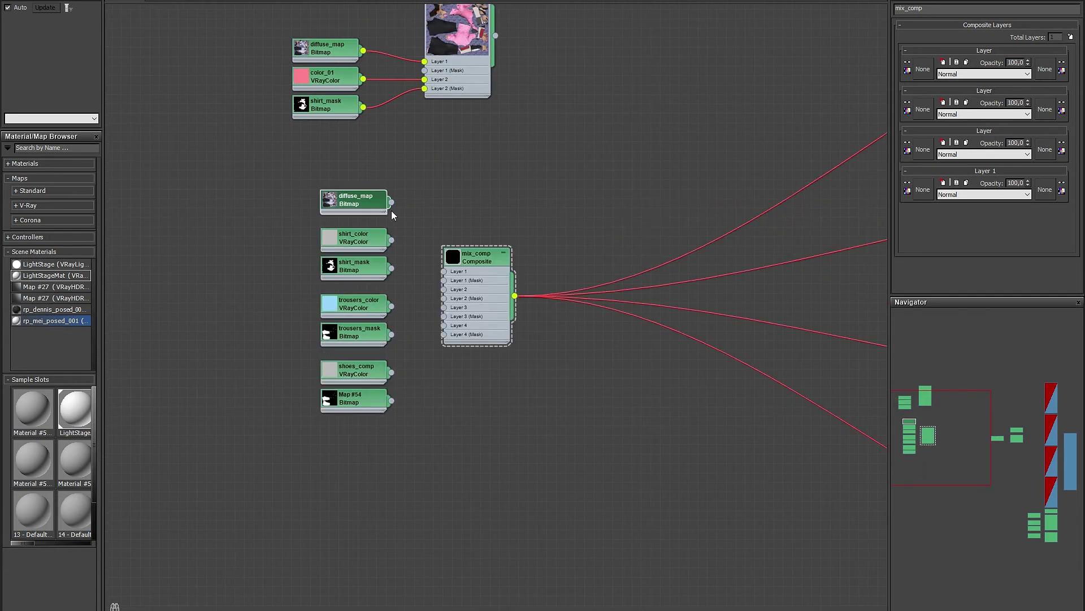
pyautogui.scroll(1, 389, 210)
pyautogui.moveTo(467, 265); pyautogui.dragTo(454, 284)
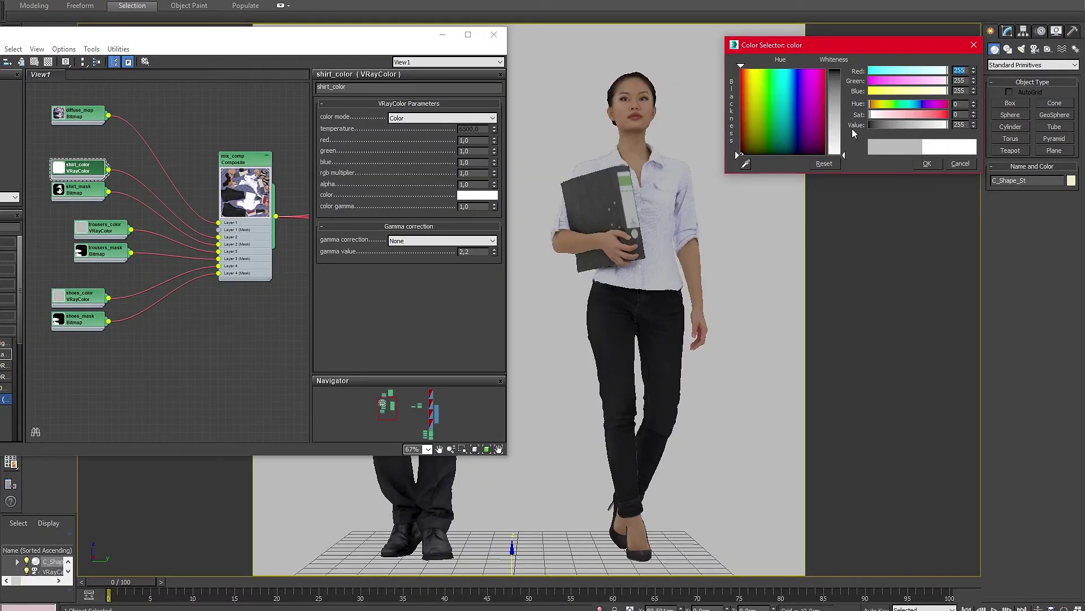
# Set the shirt_color map feeding mix_comp to a light mint green.
pyautogui.moveTo(785, 72)
pyautogui.mouseDown()
pyautogui.moveTo(803, 72)
pyautogui.moveTo(761, 80)
pyautogui.moveTo(778, 80)
pyautogui.mouseUp()
pyautogui.moveTo(948, 114); pyautogui.dragTo(906, 115)
pyautogui.click(927, 163)
pyautogui.doubleClick(245, 161)
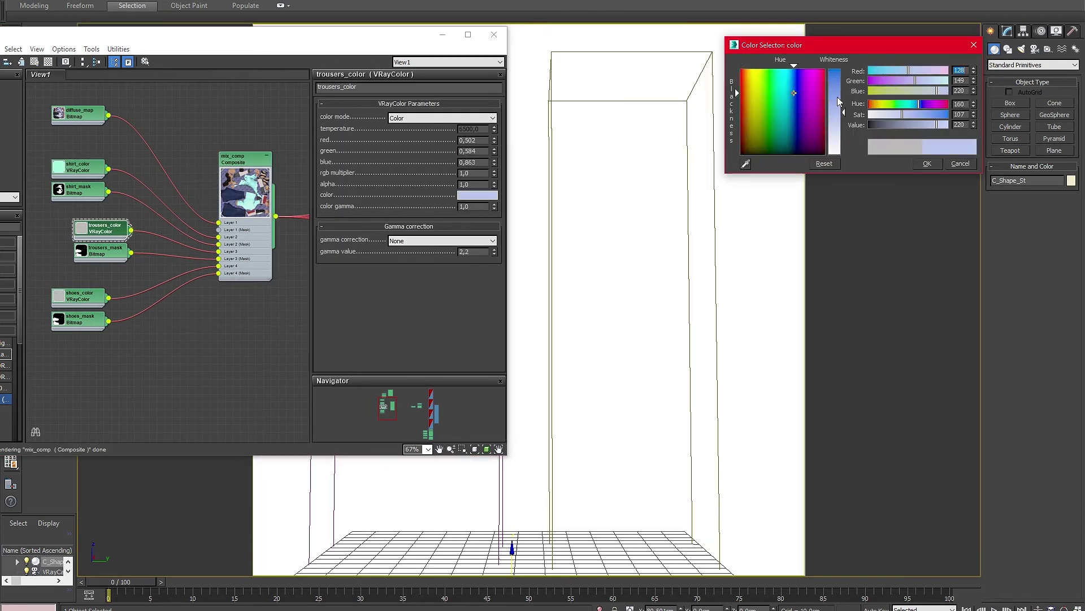